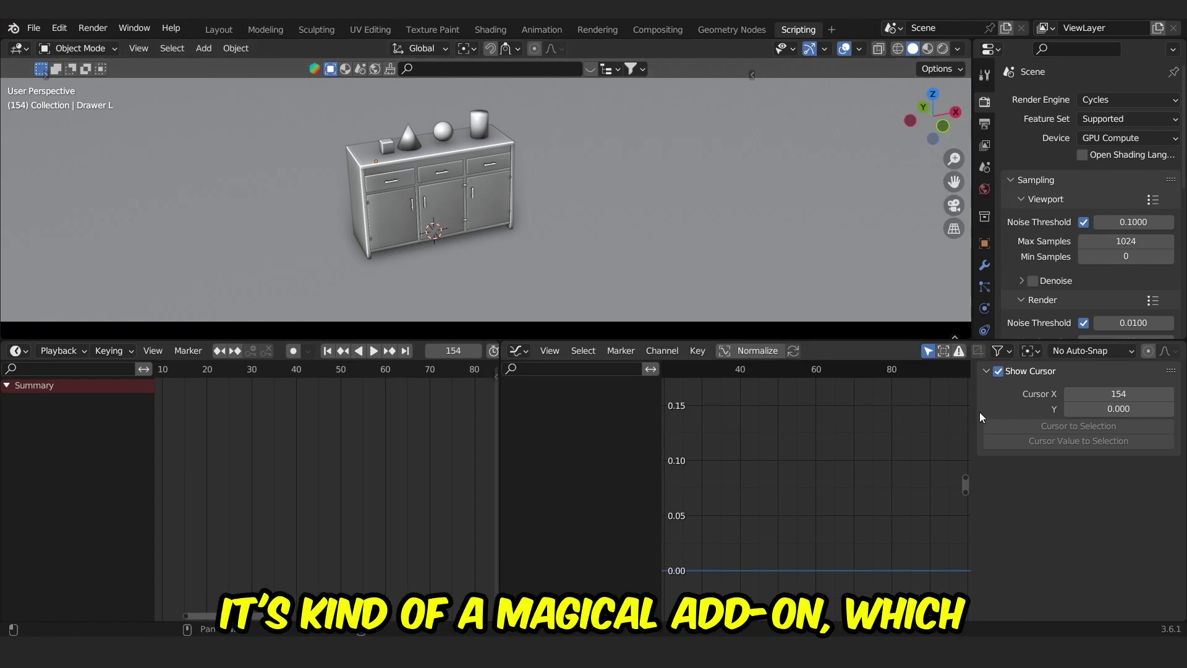
# Step: Widen the Graph Editor's curve area, then zoom out and recentre the 3D view on the cabinet
pyautogui.moveTo(972, 406); pyautogui.dragTo(1021, 404)
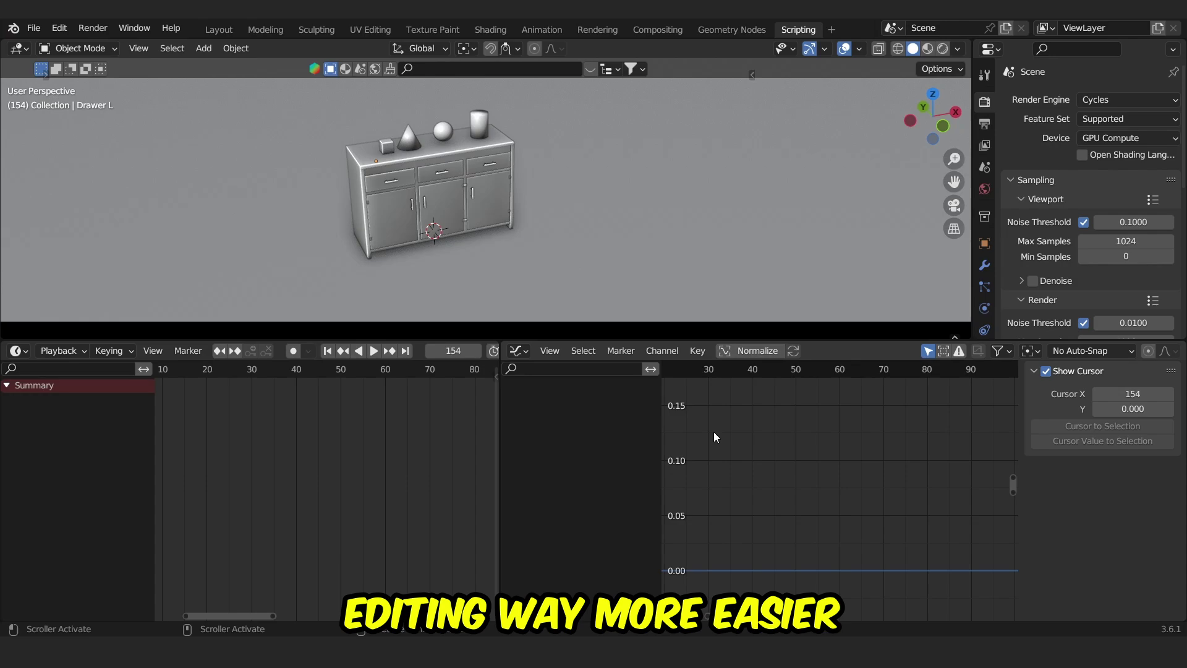
pyautogui.moveTo(662, 423); pyautogui.dragTo(594, 424)
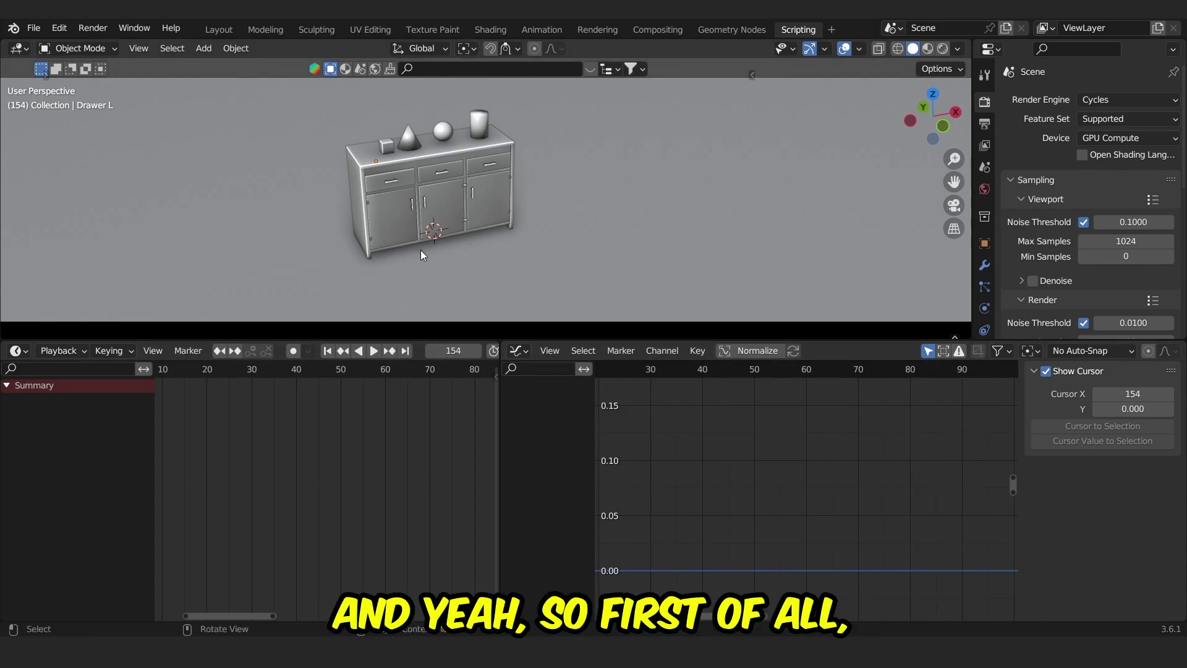
pyautogui.scroll(-2, 418, 229)
pyautogui.keyDown('shift'); pyautogui.moveTo(418, 228); pyautogui.dragTo(465, 209, button='middle'); pyautogui.keyUp('shift')
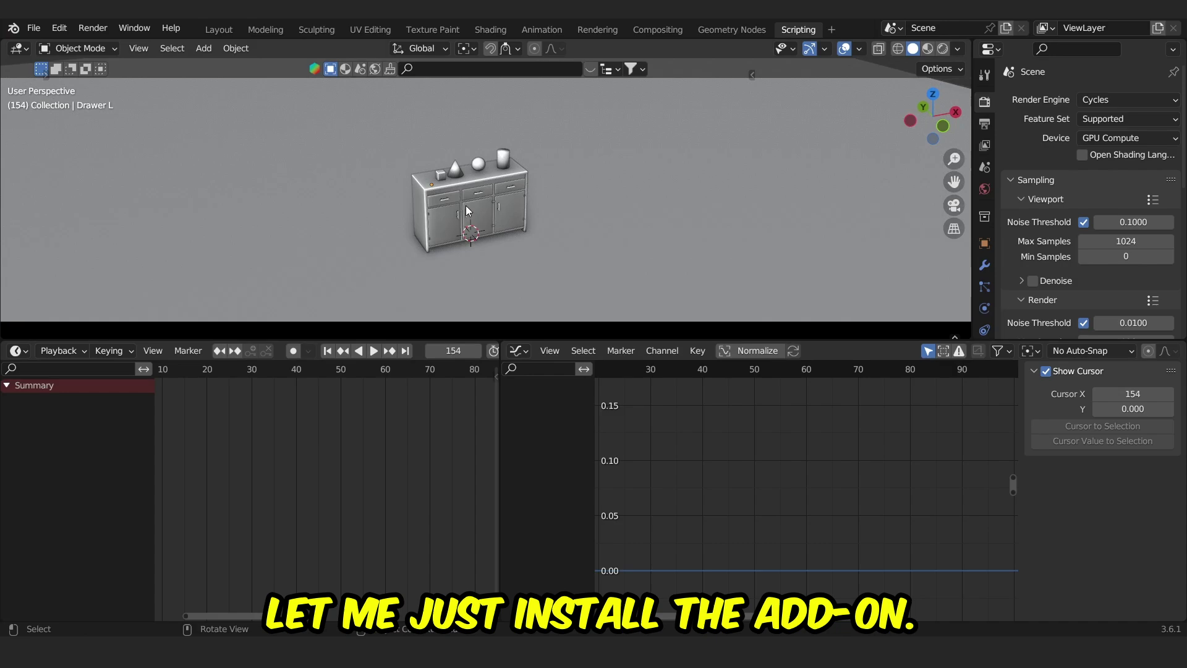
# Step: Install f_curve_wizard.zip through Preferences > Add-ons, enable F-Curve Wizard, and close Preferences
pyautogui.click(59, 28)
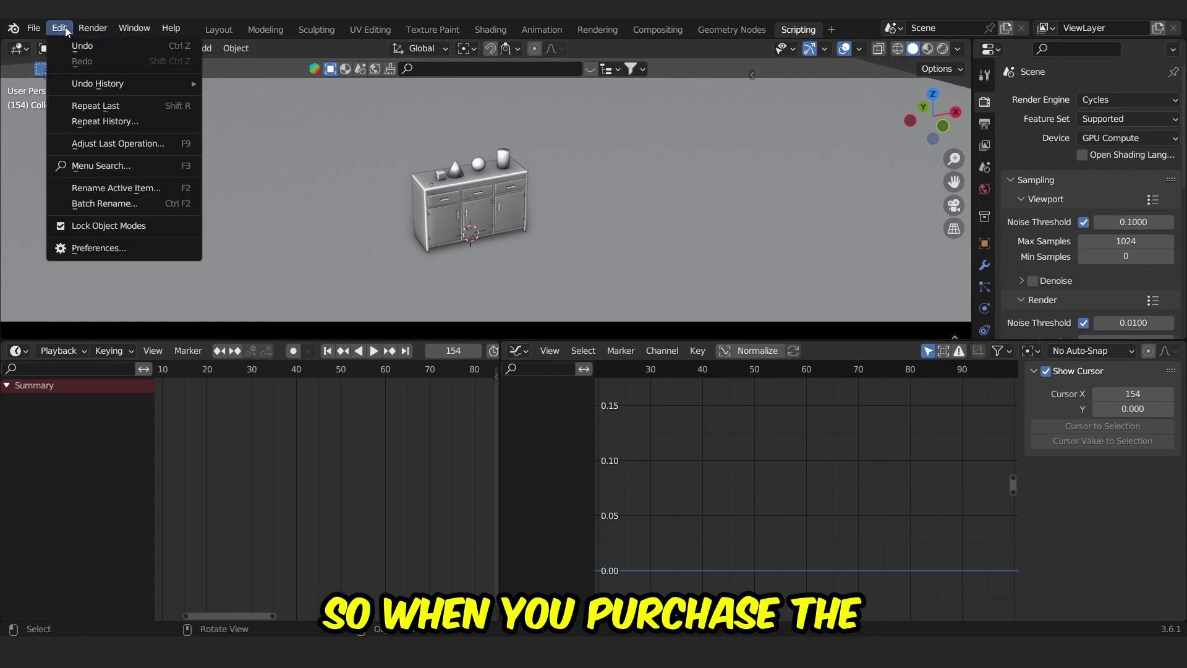
pyautogui.click(99, 249)
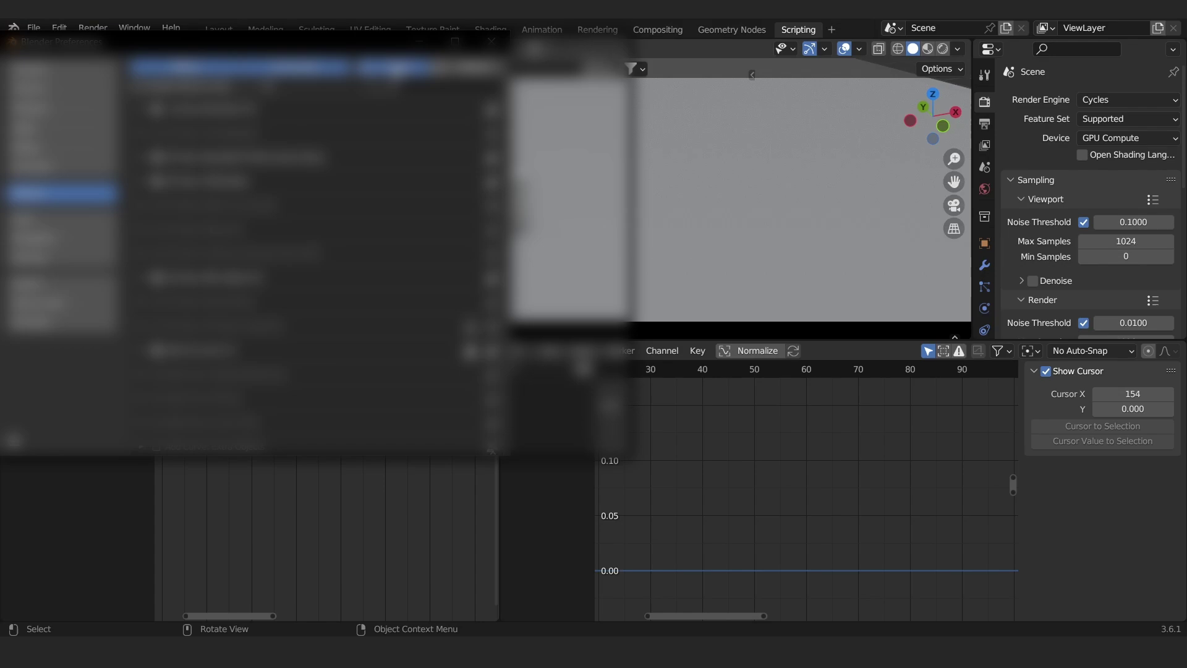
pyautogui.click(396, 67)
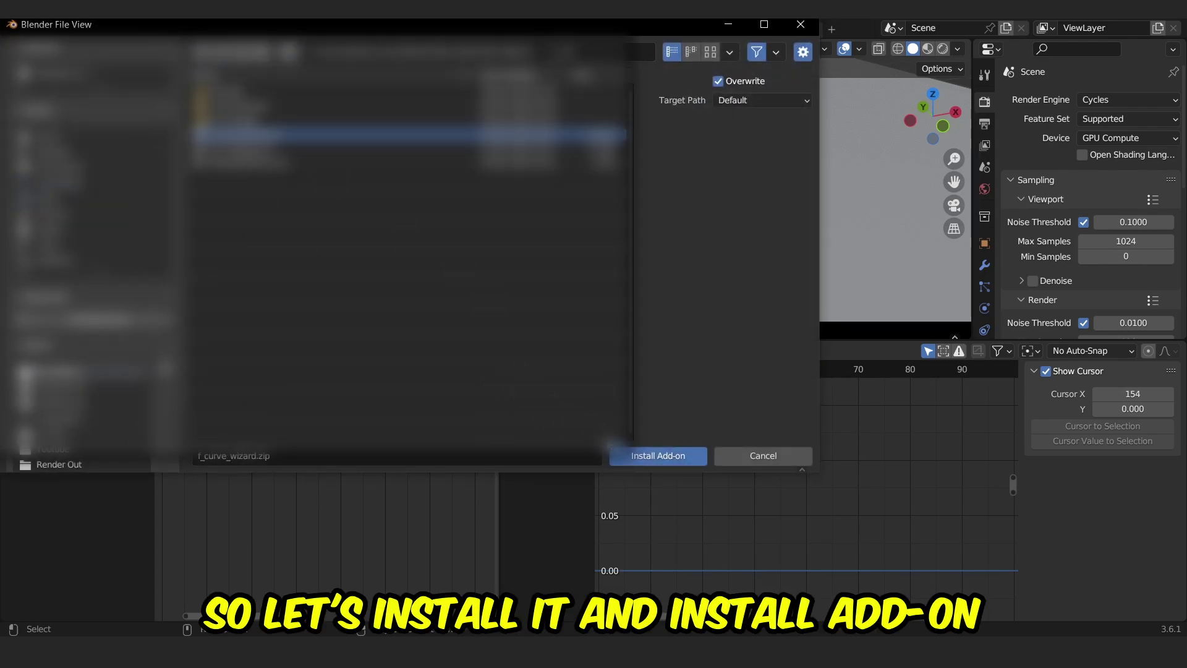
pyautogui.click(637, 458)
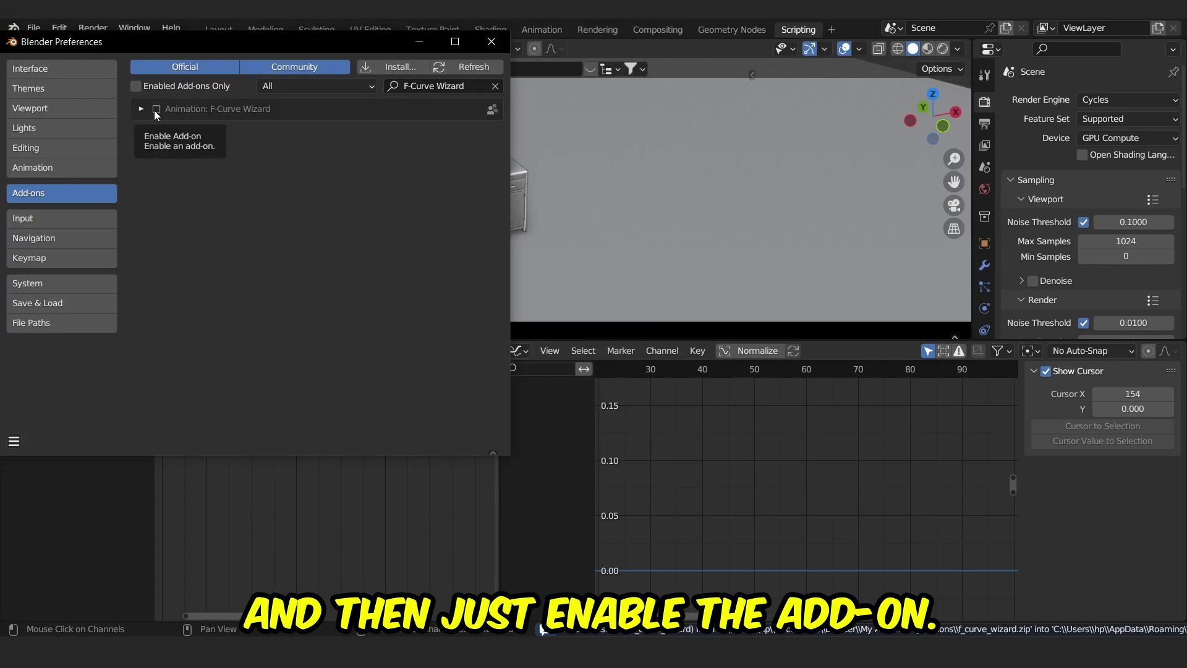
pyautogui.click(157, 109)
pyautogui.click(492, 42)
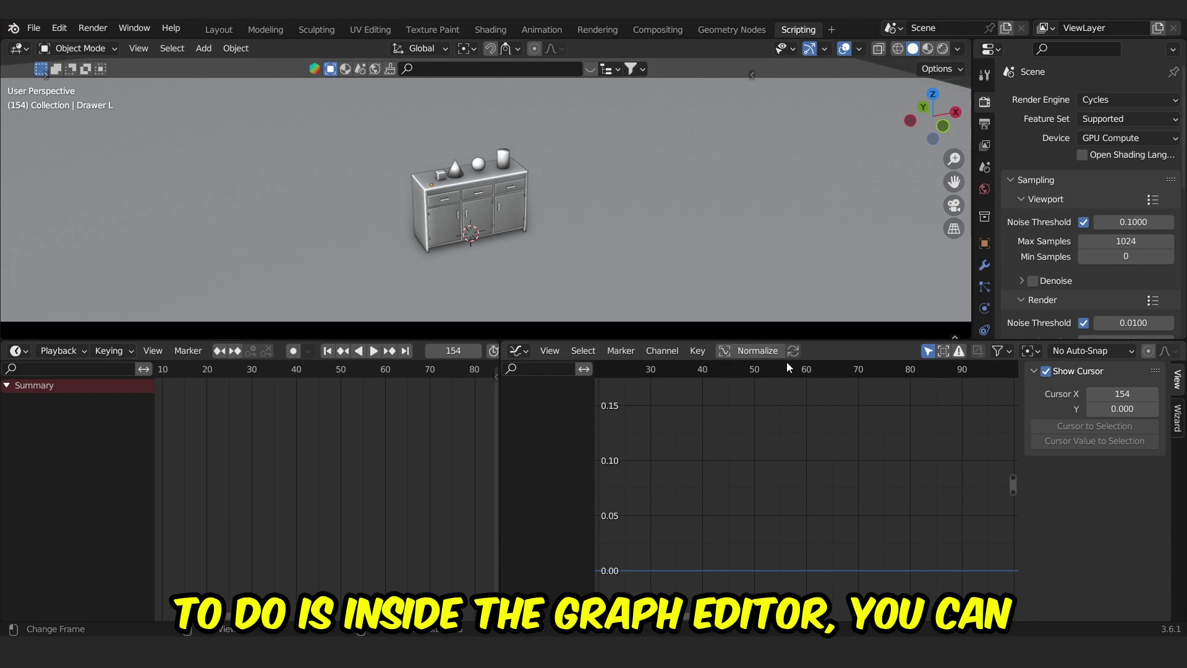
# Step: Zoom the Graph Editor out to show frames 10–100
pyautogui.scroll(-2, 843, 469)
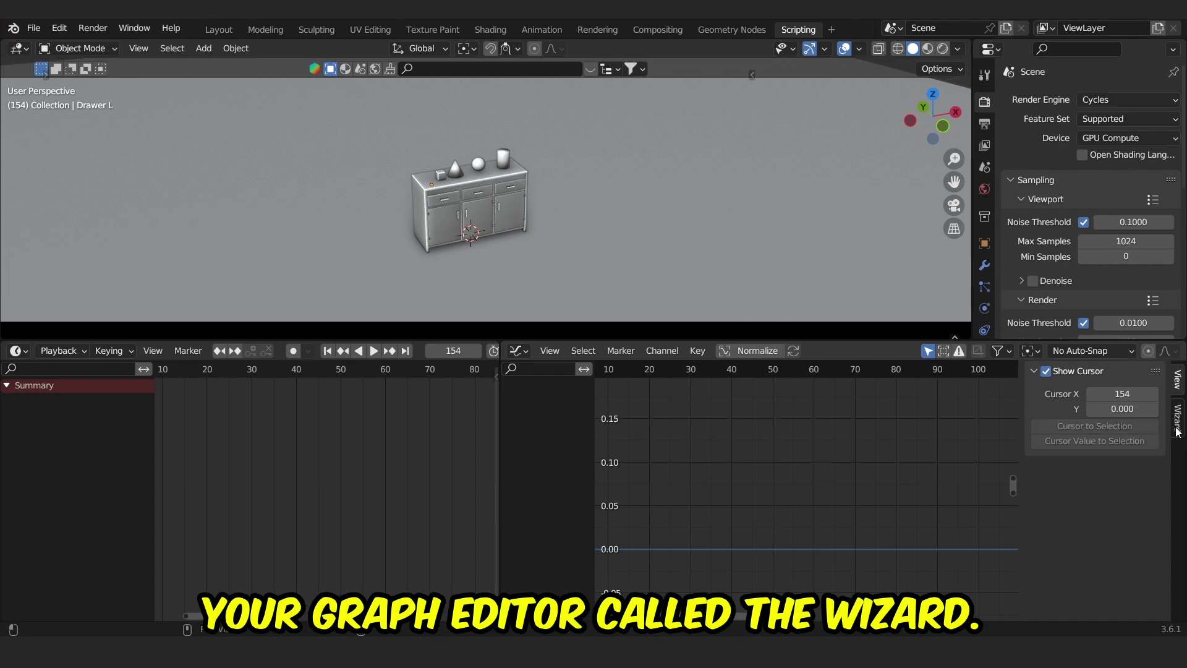
# Step: Enlarge the 3D viewport, then play the cabinet animation briefly and stop it
pyautogui.moveTo(636, 339); pyautogui.dragTo(373, 422)
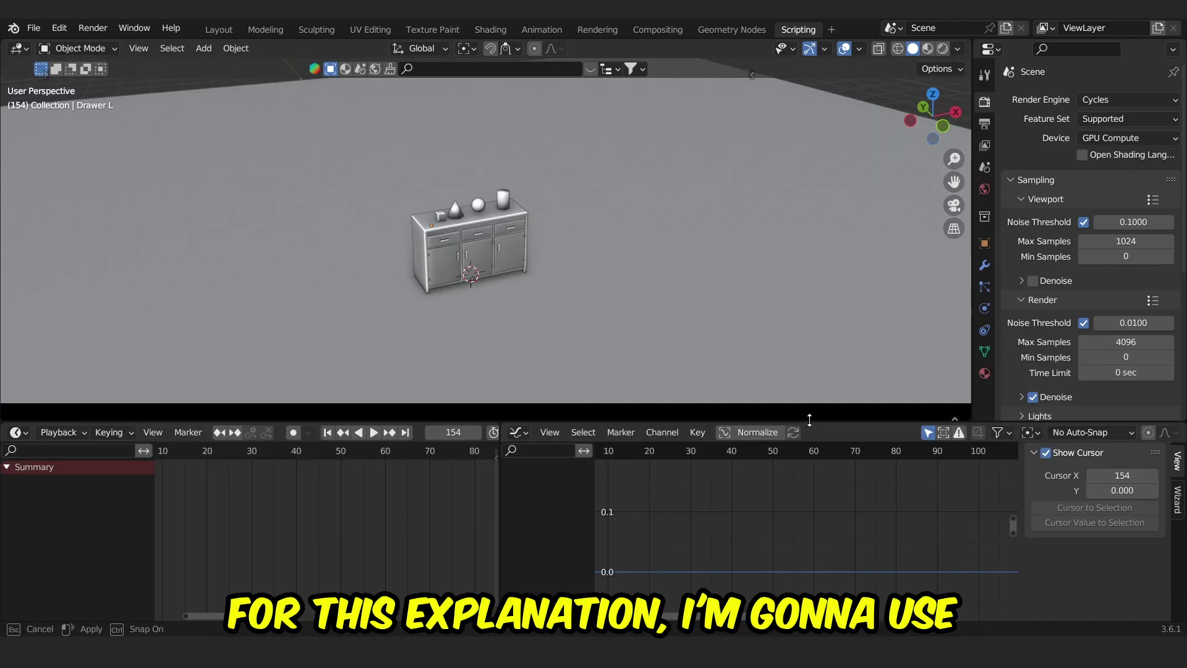
pyautogui.click(372, 431)
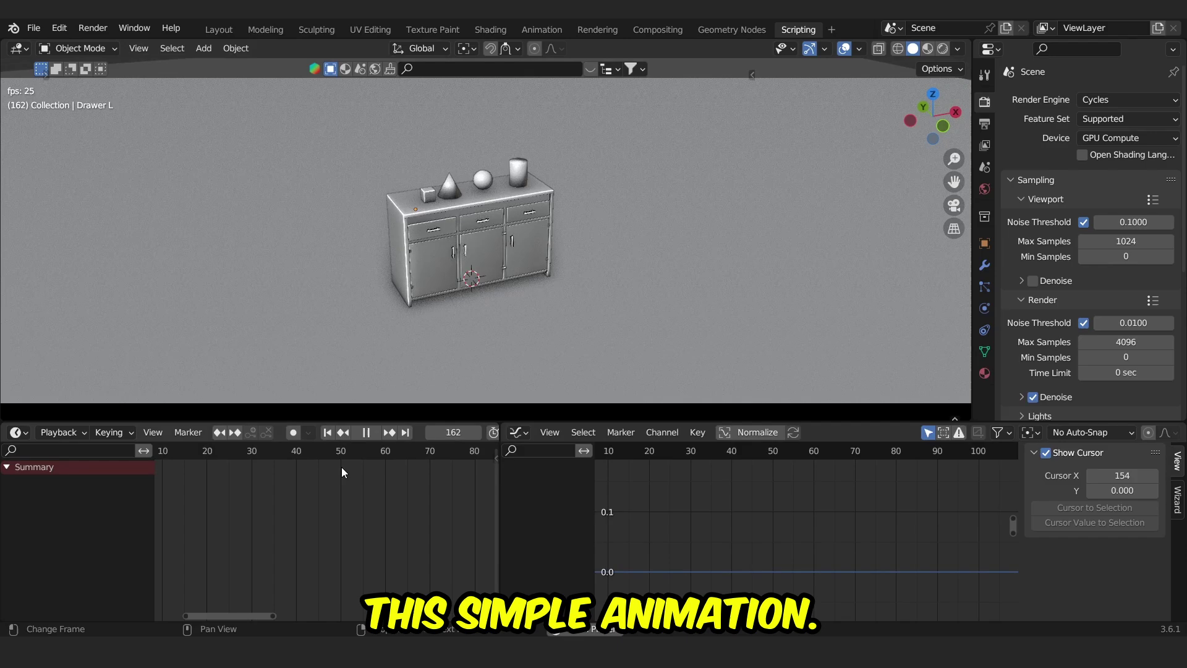
pyautogui.scroll(-2, 342, 466)
pyautogui.click(191, 458)
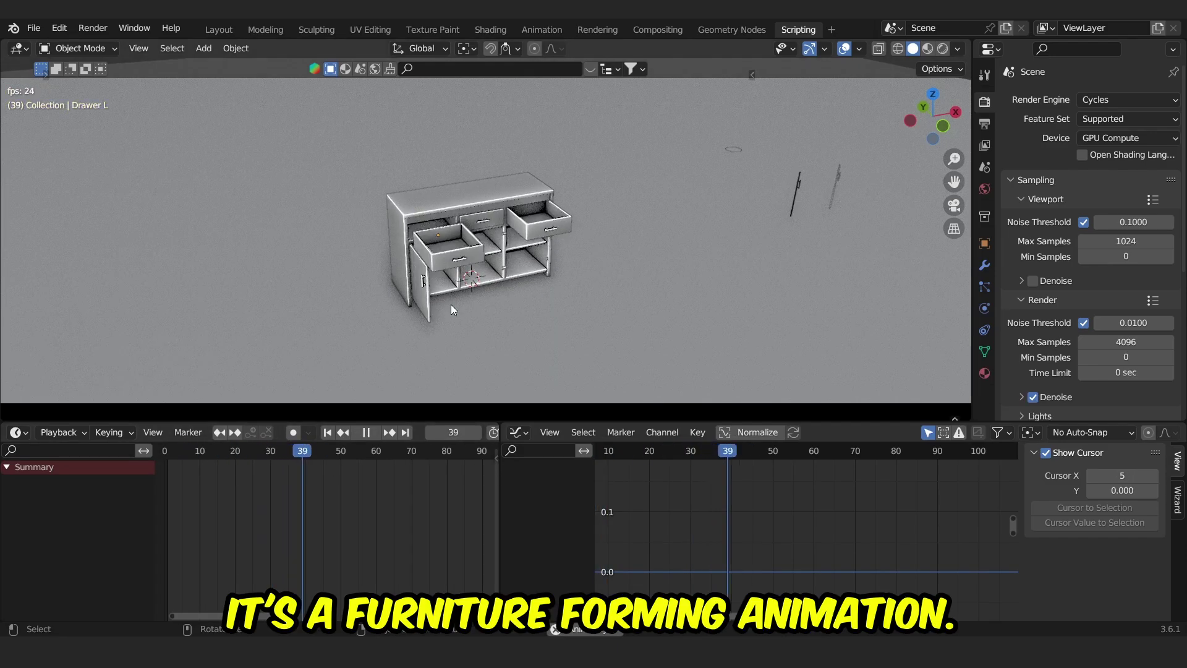
pyautogui.press('space')
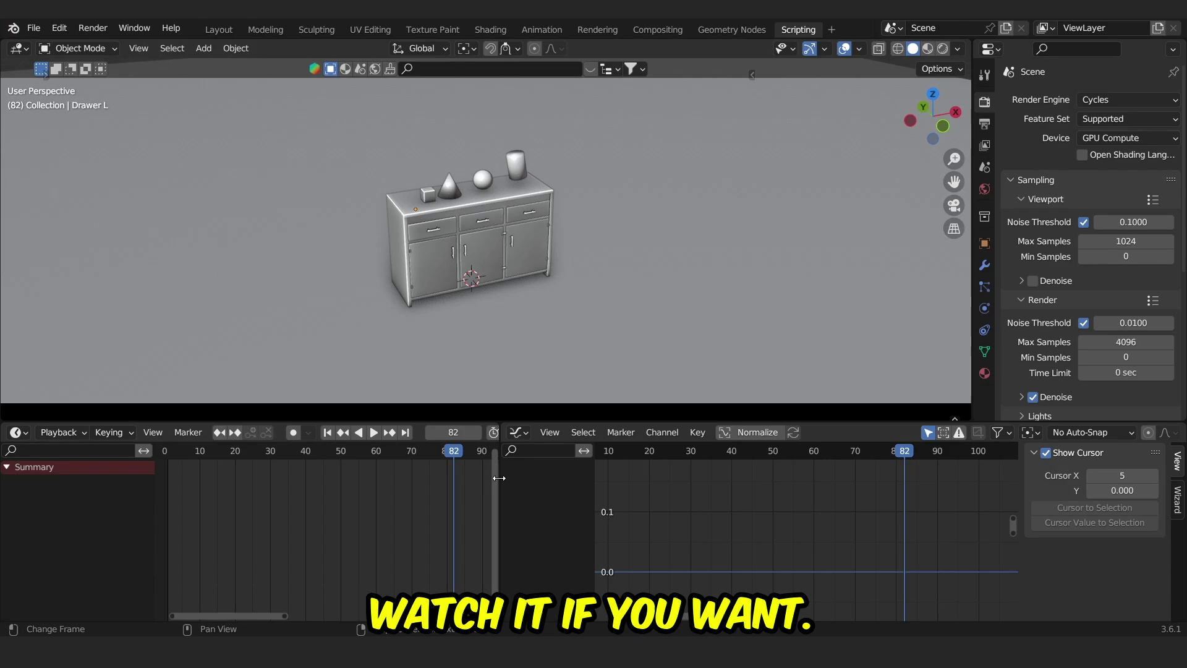
# Step: Widen the dope sheet and replay the animation from an early frame
pyautogui.moveTo(499, 478); pyautogui.dragTo(609, 476)
pyautogui.scroll(-2, 539, 470)
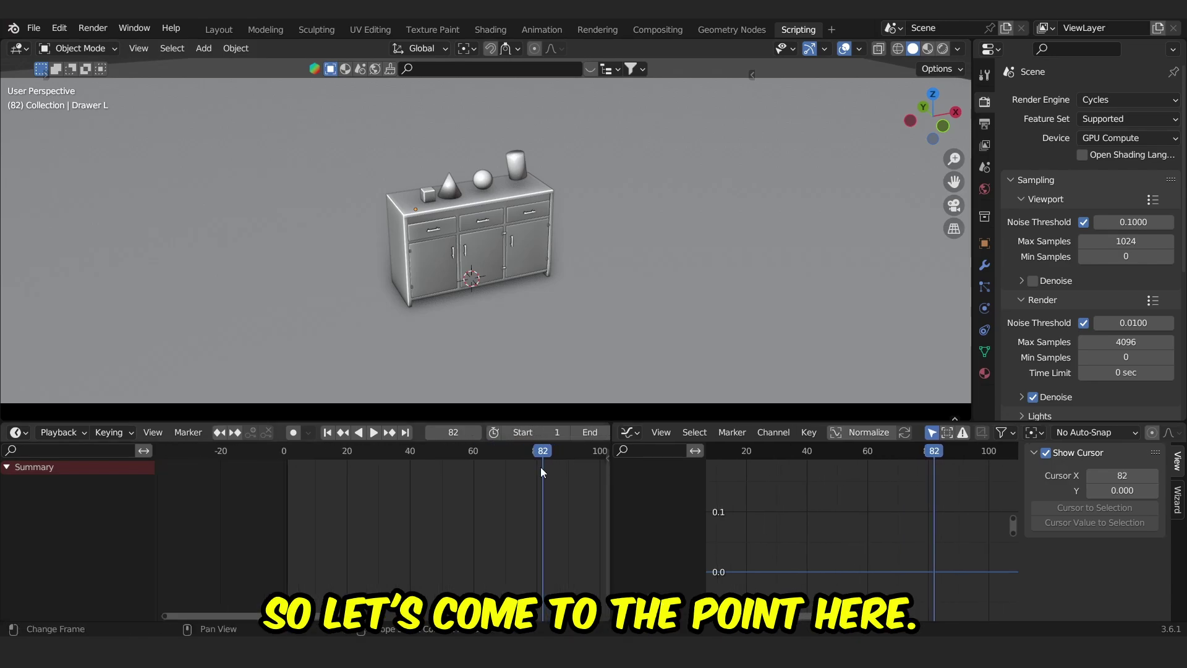
pyautogui.scroll(-2, 556, 433)
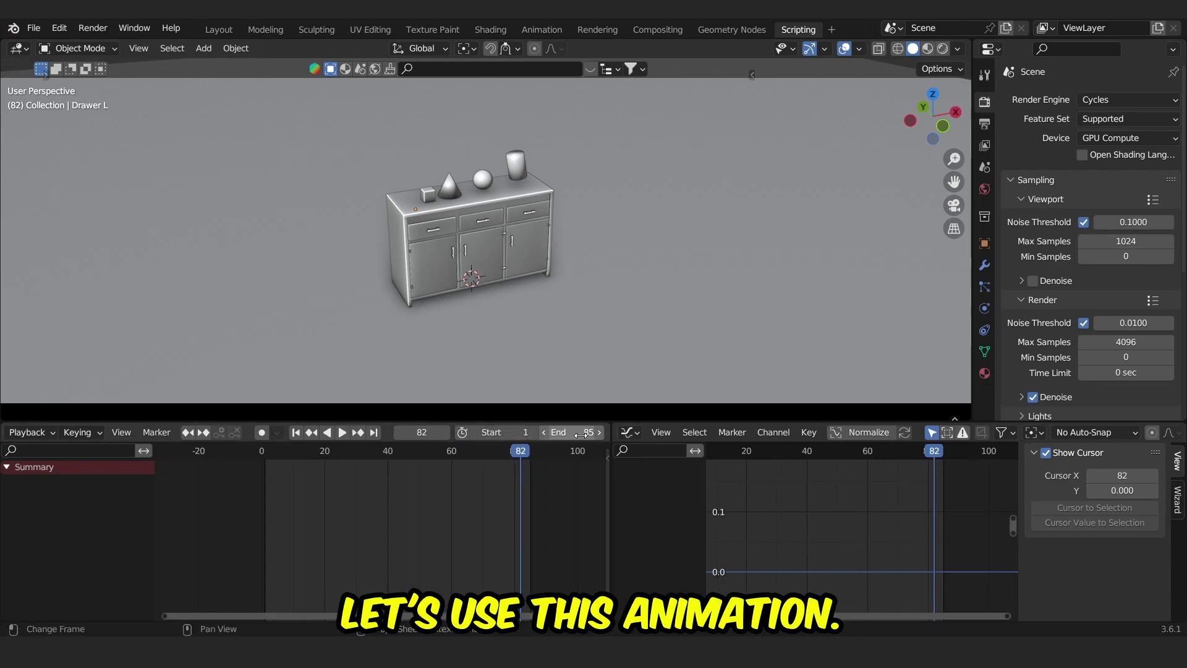
pyautogui.moveTo(399, 462); pyautogui.dragTo(282, 458)
pyautogui.press('space')
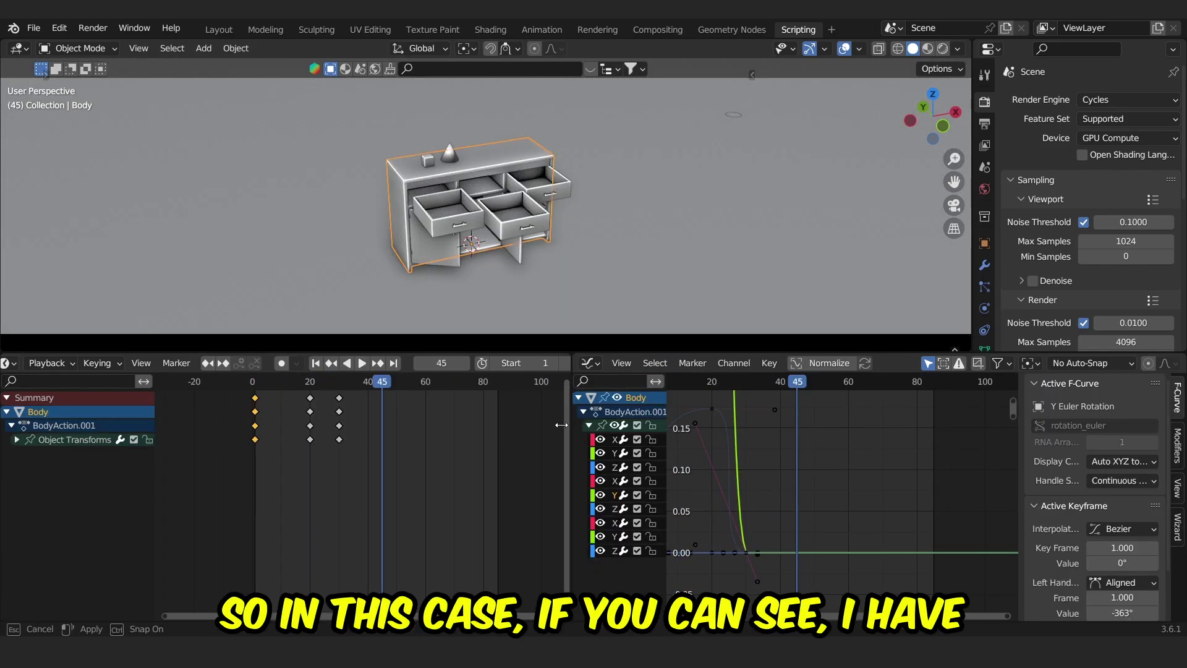
# Step: Widen the channel list and frame all objects' curves in the graph
pyautogui.click(465, 428)
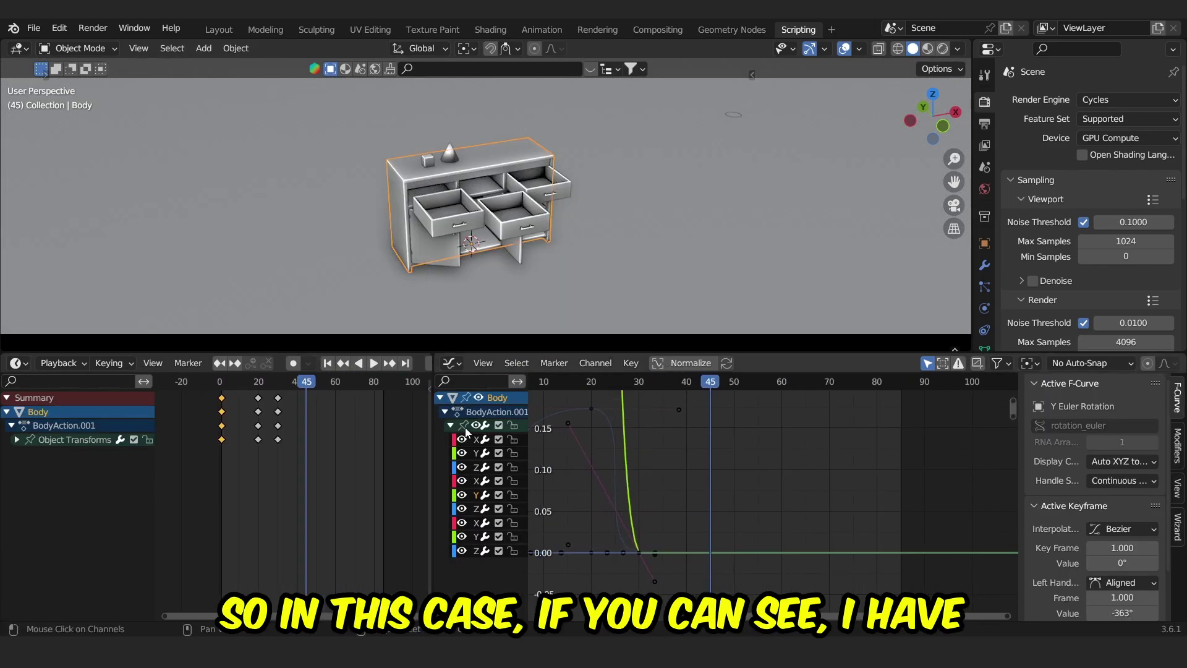
pyautogui.moveTo(531, 461); pyautogui.dragTo(622, 461)
pyautogui.press('Home')
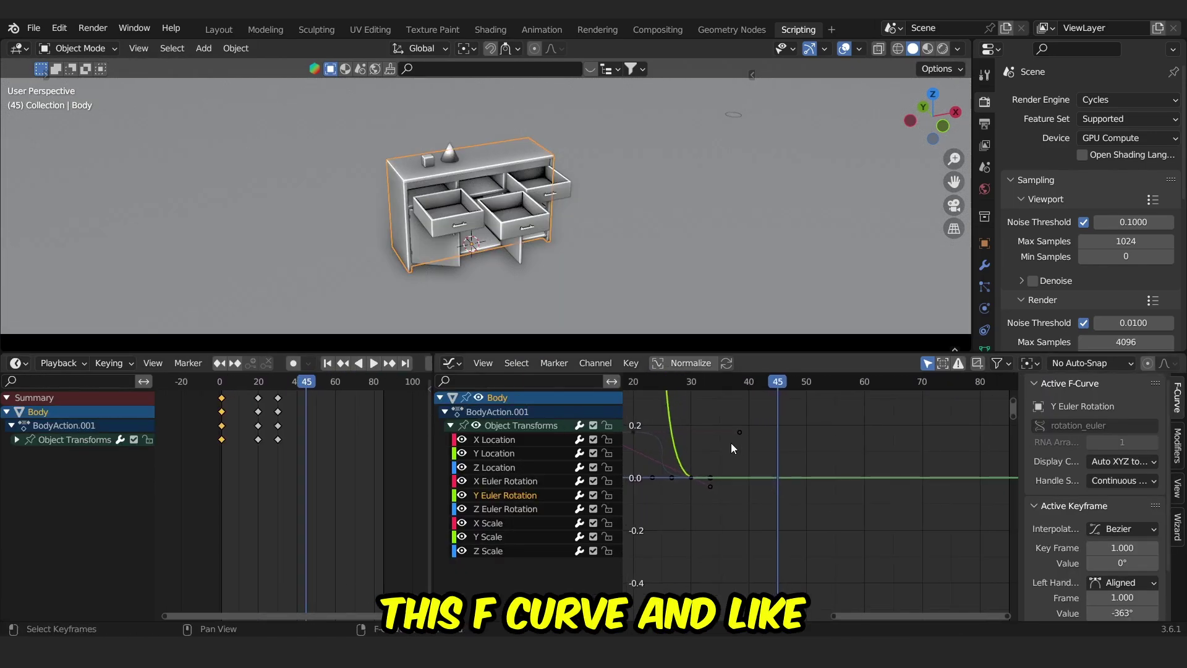
pyautogui.press('Home')
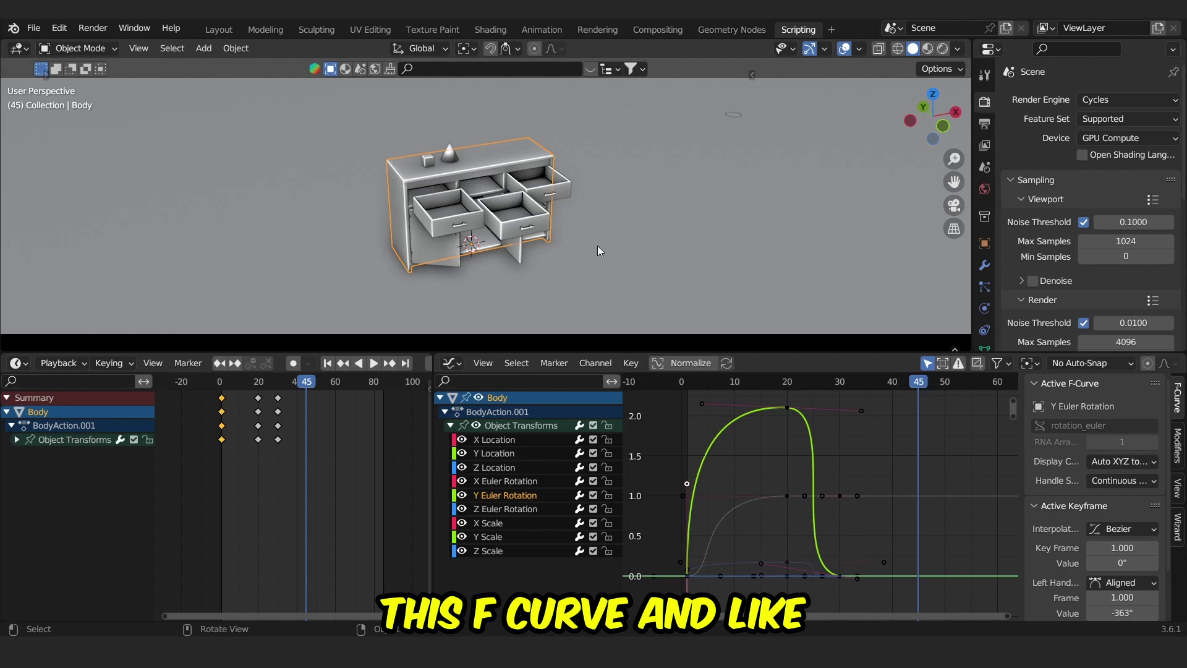
pyautogui.press('a')
pyautogui.press('Home')
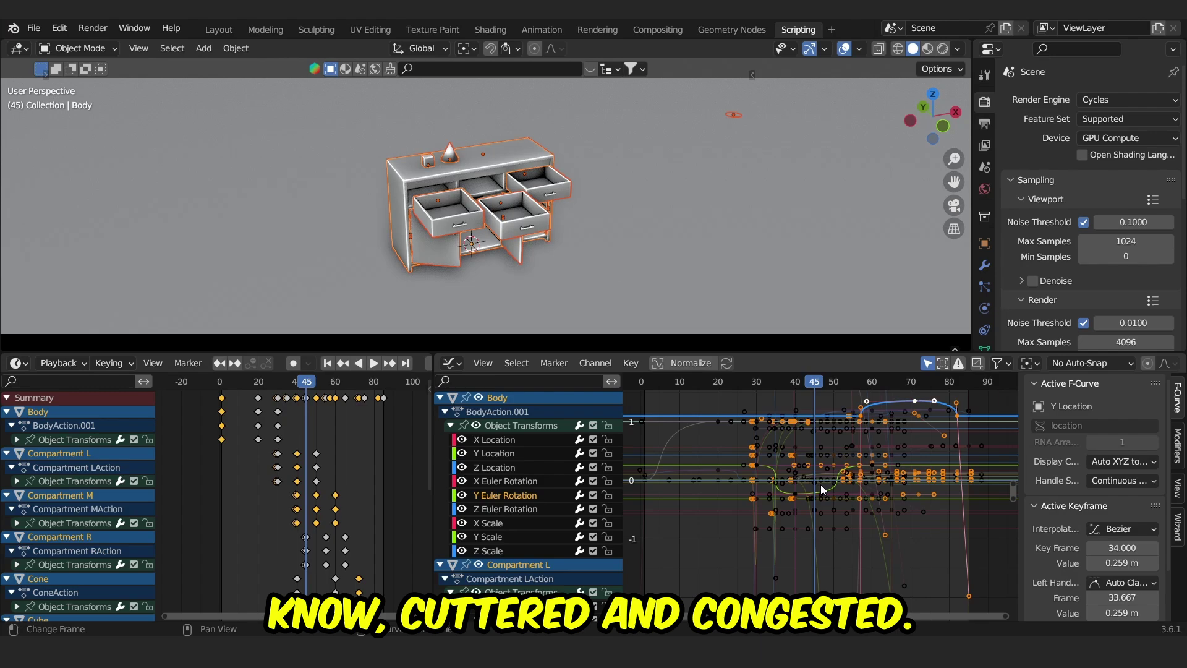
# Step: Select the cabinet Body and zoom the graph in on its Z Location curve
pyautogui.click(471, 172)
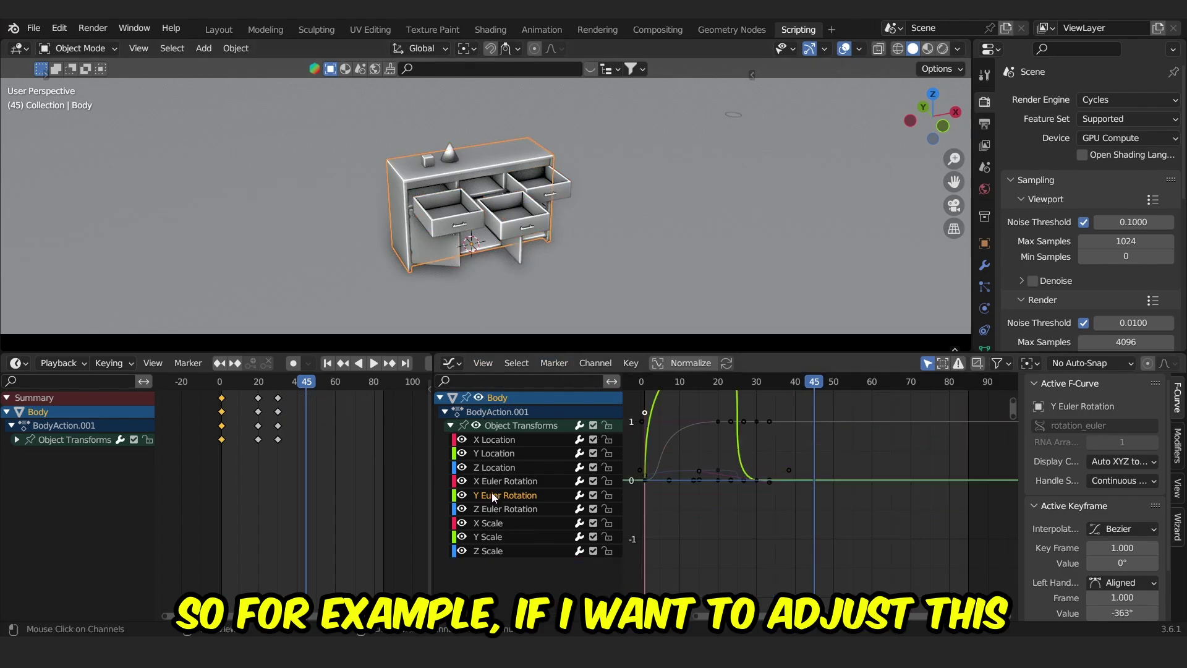
pyautogui.click(486, 469)
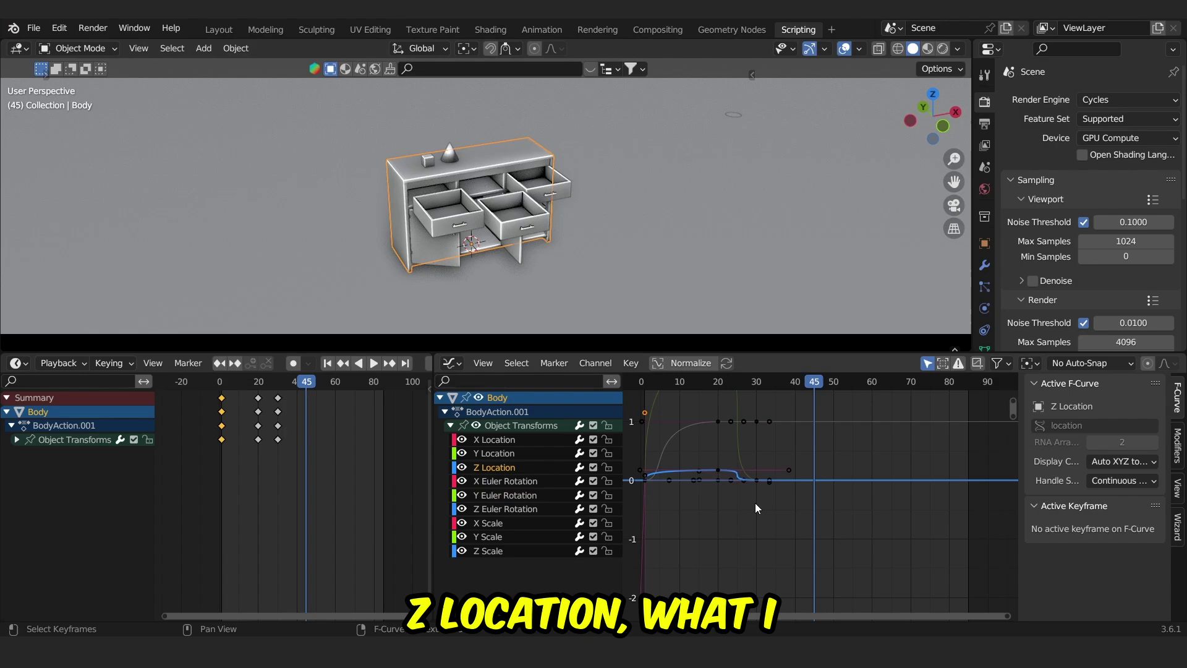
pyautogui.moveTo(755, 503); pyautogui.dragTo(800, 472, button='middle')
pyautogui.scroll(2, 796, 534)
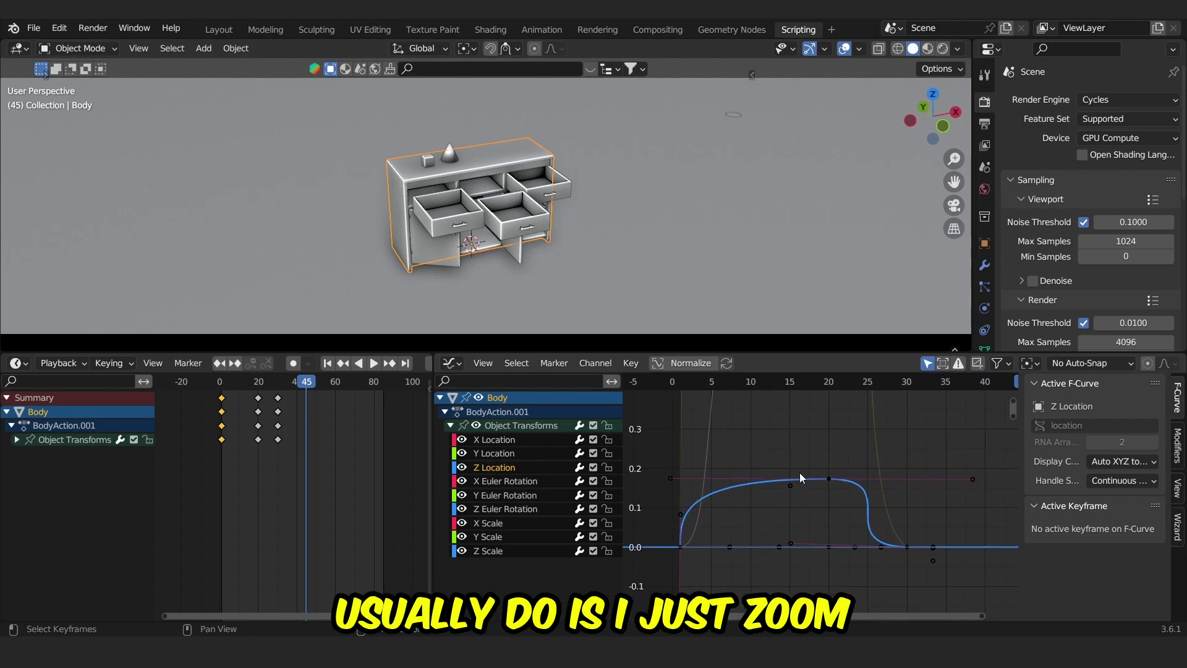
# Step: Trial a handle drag on the first Z Location key, cancel it, then hide the other transform curves
pyautogui.click(679, 545)
pyautogui.click(710, 503)
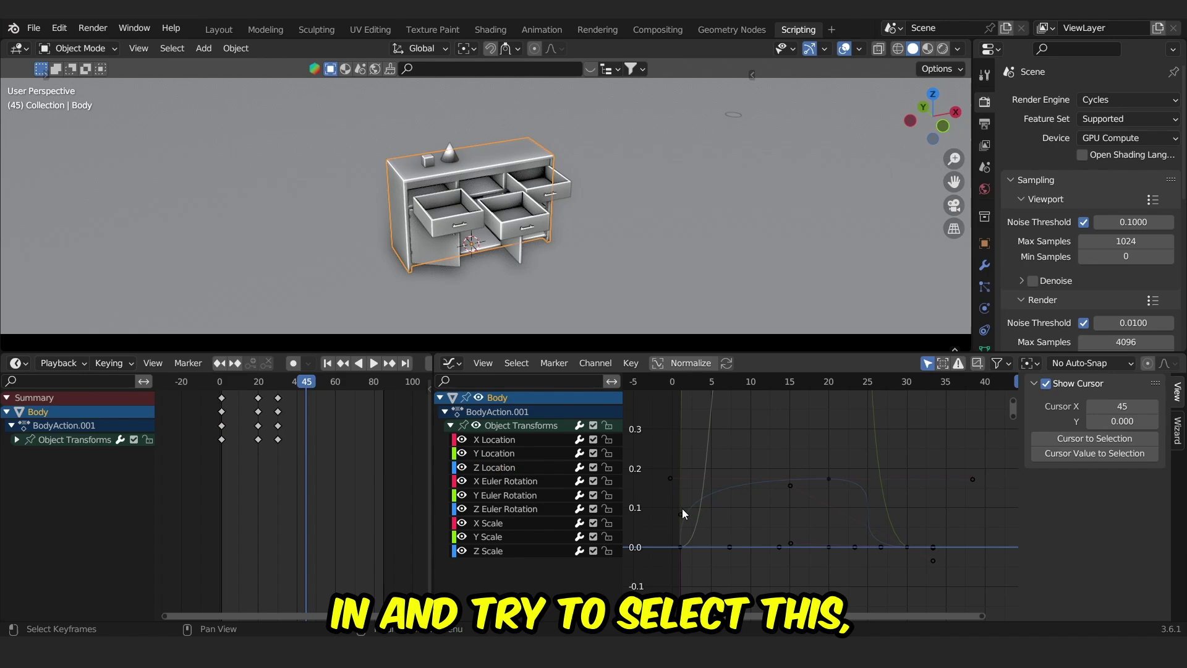
pyautogui.moveTo(681, 509); pyautogui.dragTo(711, 524)
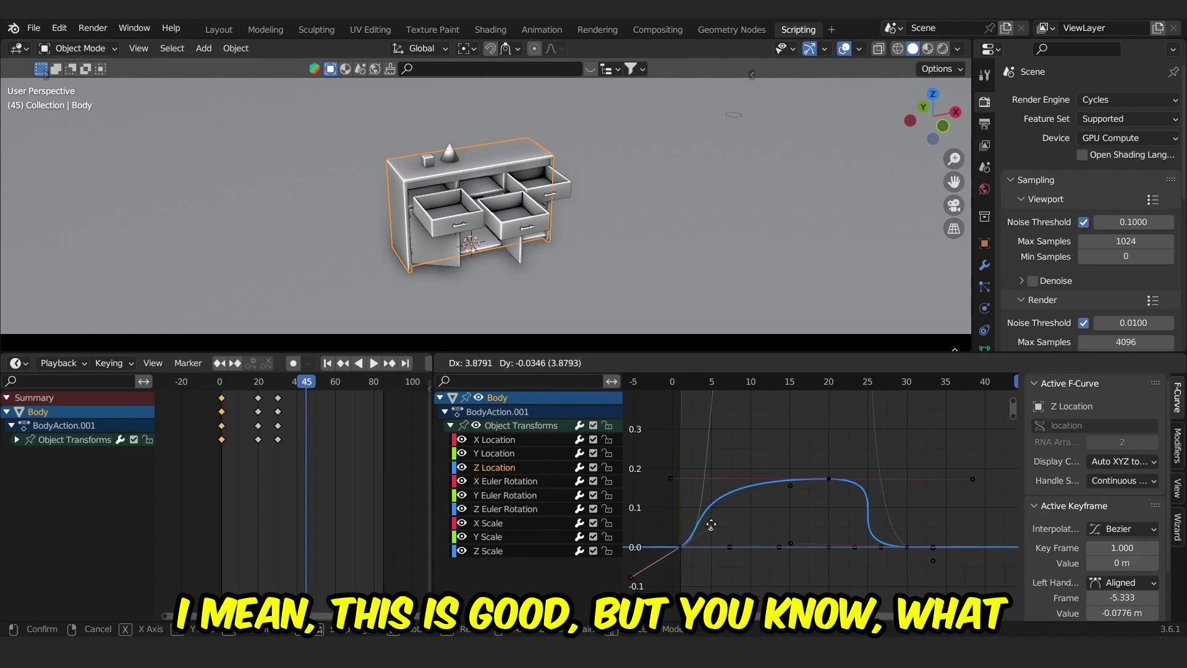
pyautogui.rightClick(711, 524)
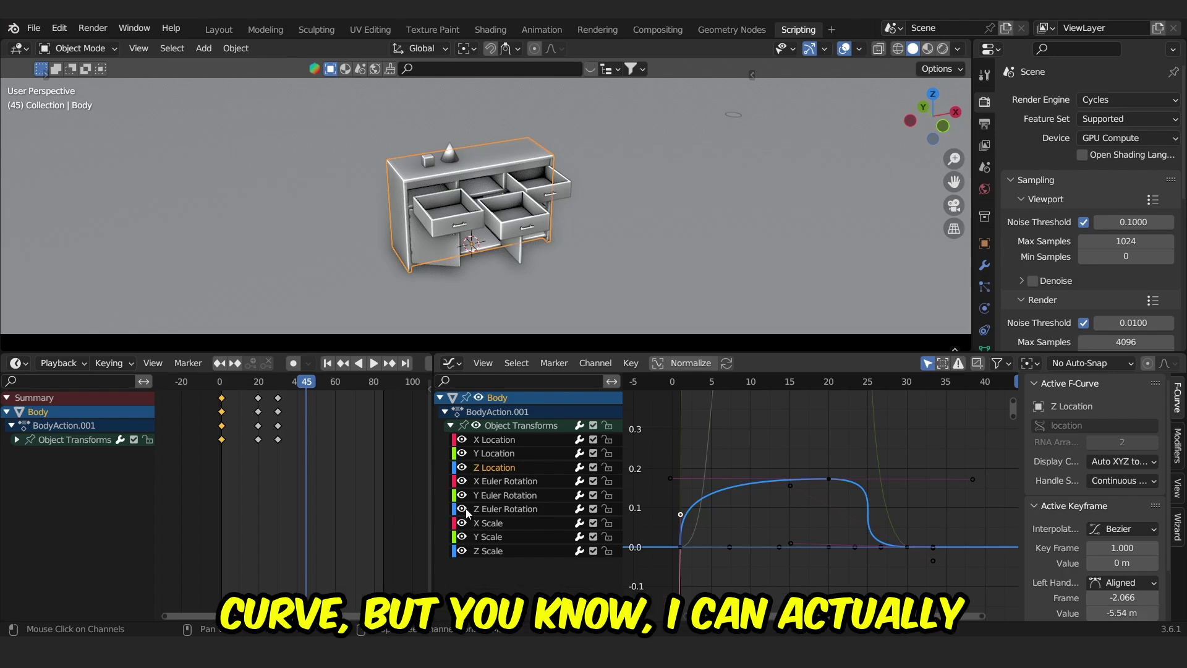
pyautogui.moveTo(467, 485); pyautogui.dragTo(462, 550)
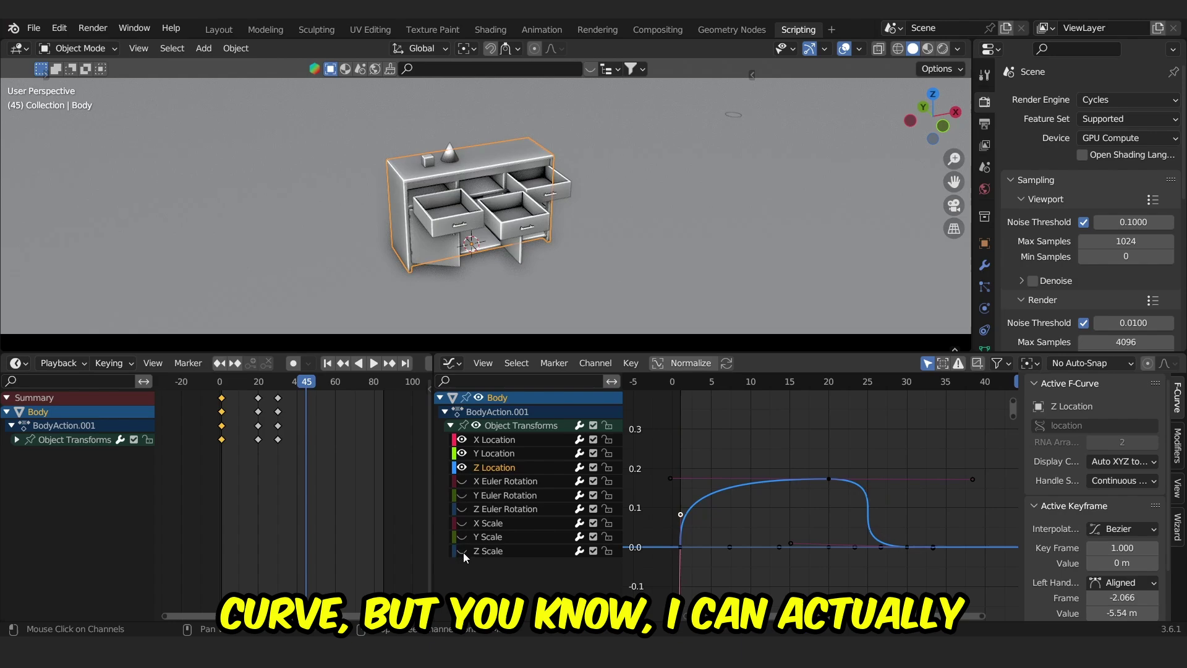
pyautogui.moveTo(462, 453); pyautogui.dragTo(462, 439)
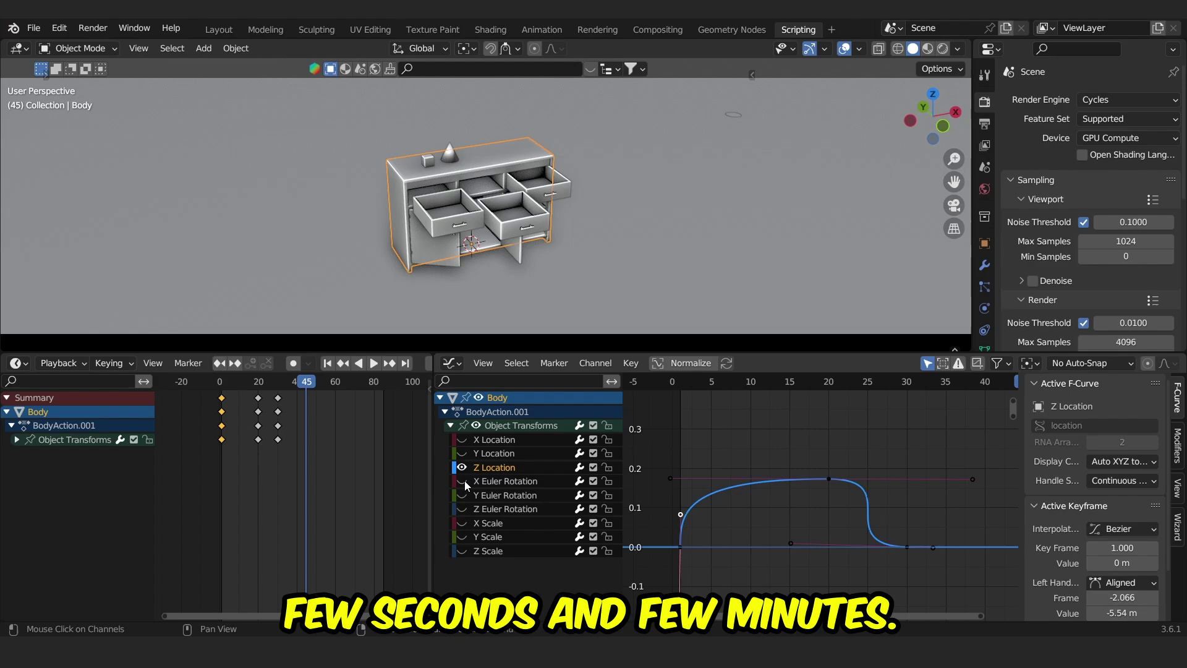
# Step: Make the Body's hidden transform curves visible again and bring up the F-Curve Wizard tools
pyautogui.moveTo(465, 481); pyautogui.dragTo(462, 550)
pyautogui.moveTo(462, 453); pyautogui.dragTo(462, 439)
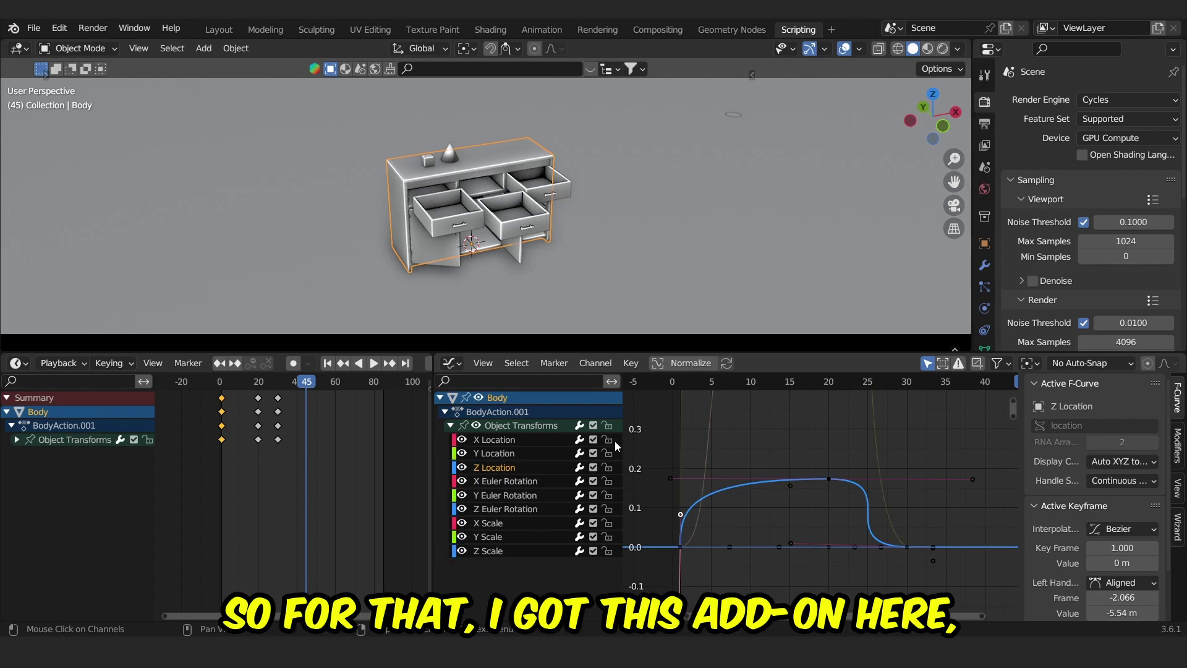
pyautogui.click(1178, 527)
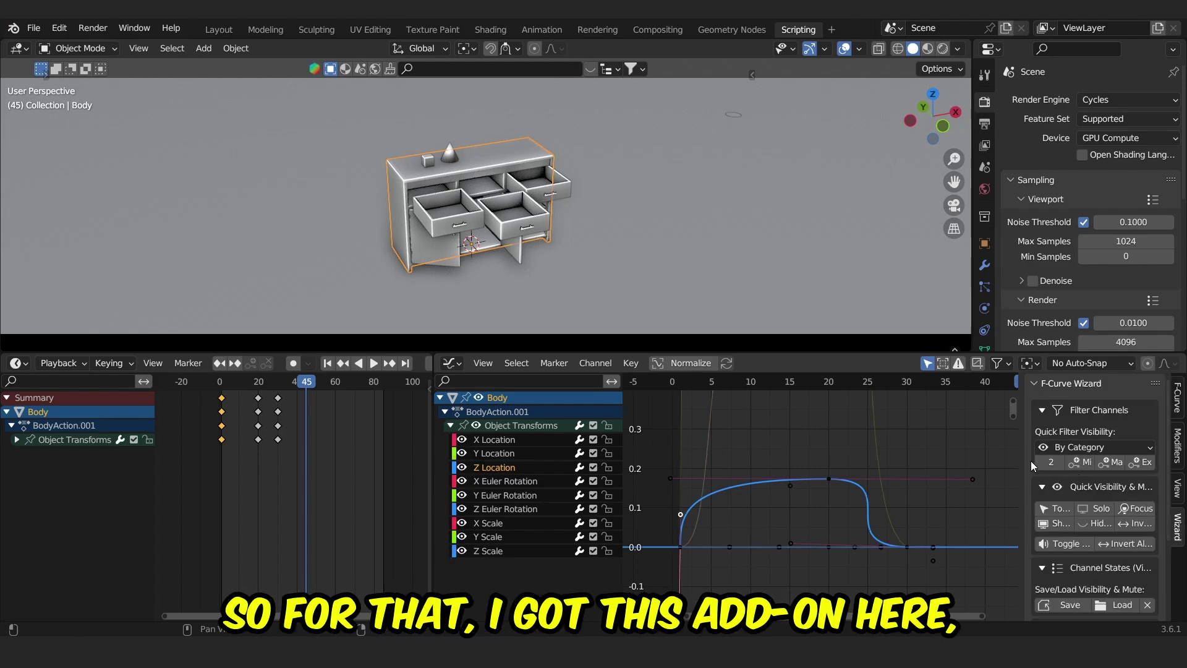
# Step: Enlarge the Graph Editor and open the Wizard's By Category filter list
pyautogui.moveTo(430, 440); pyautogui.dragTo(339, 440)
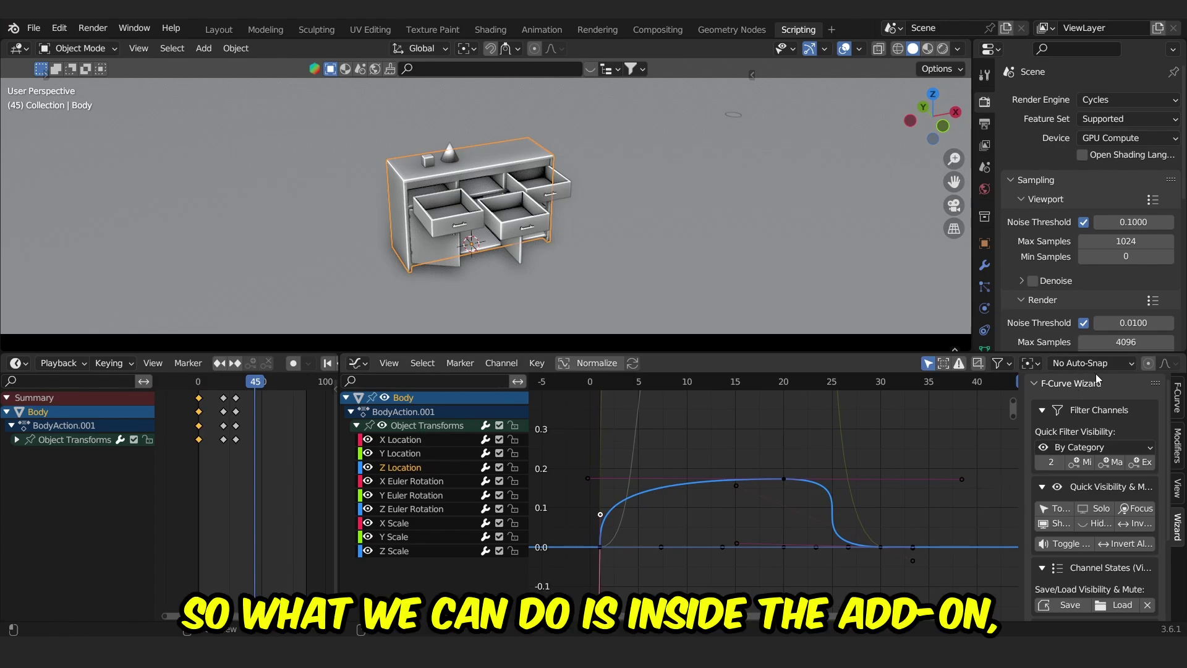
pyautogui.moveTo(1104, 354); pyautogui.dragTo(1100, 240)
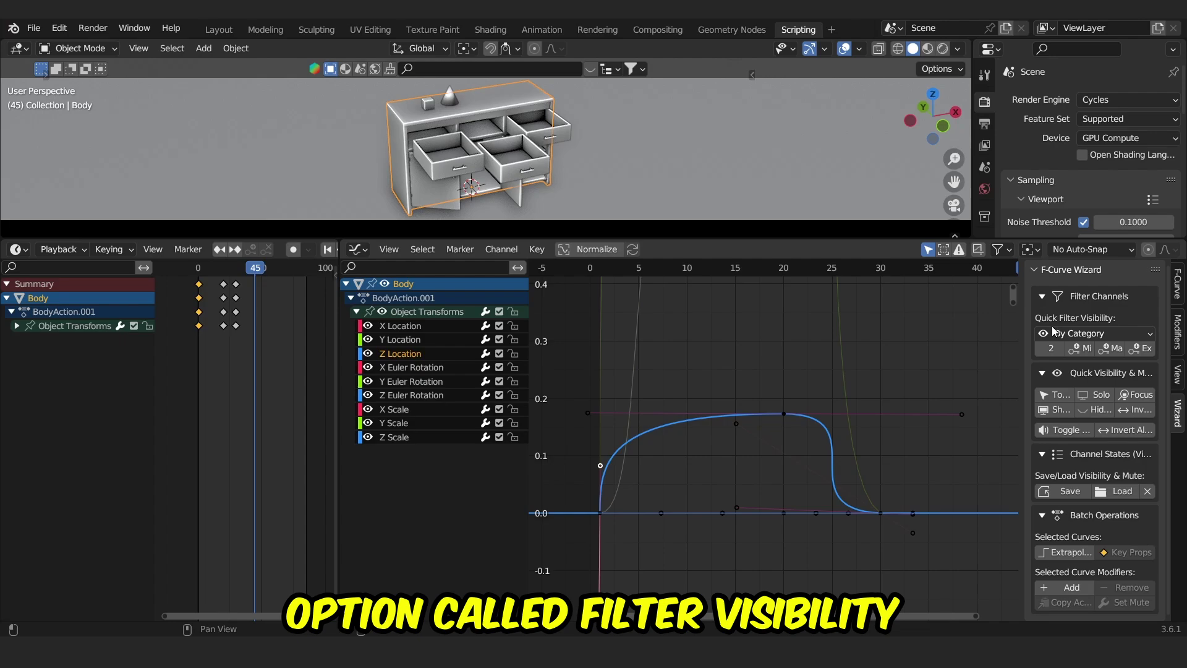
pyautogui.click(1097, 333)
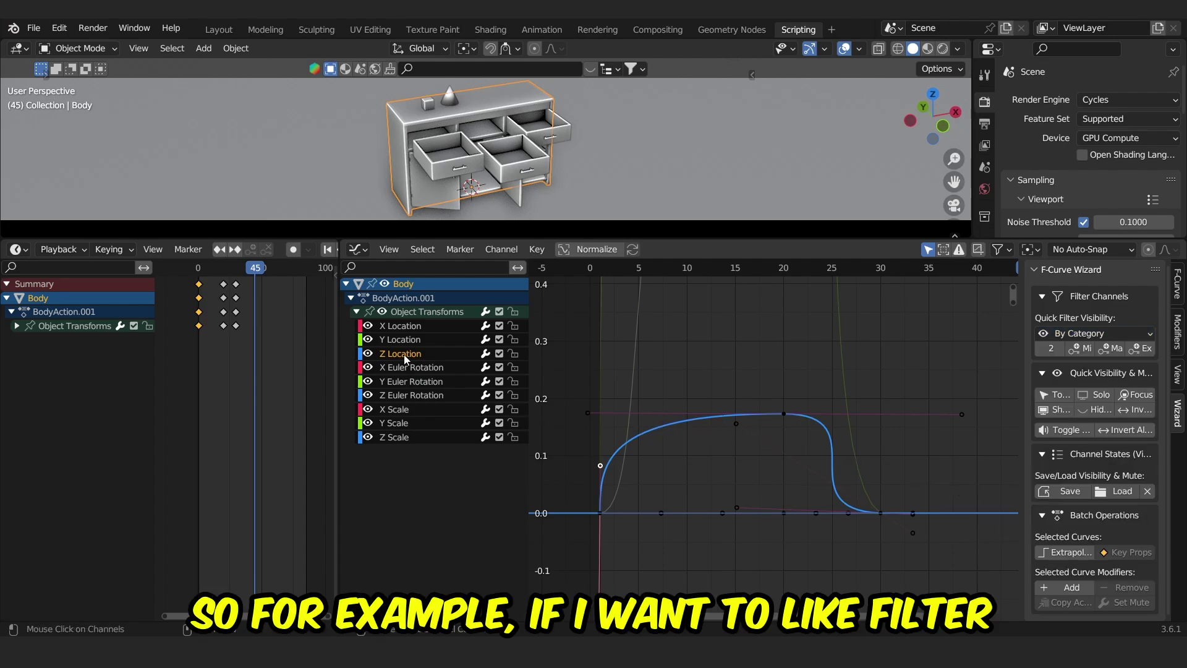
# Step: Filter the channels by category in turn: Location, then Rotation, then Scale
pyautogui.click(1100, 333)
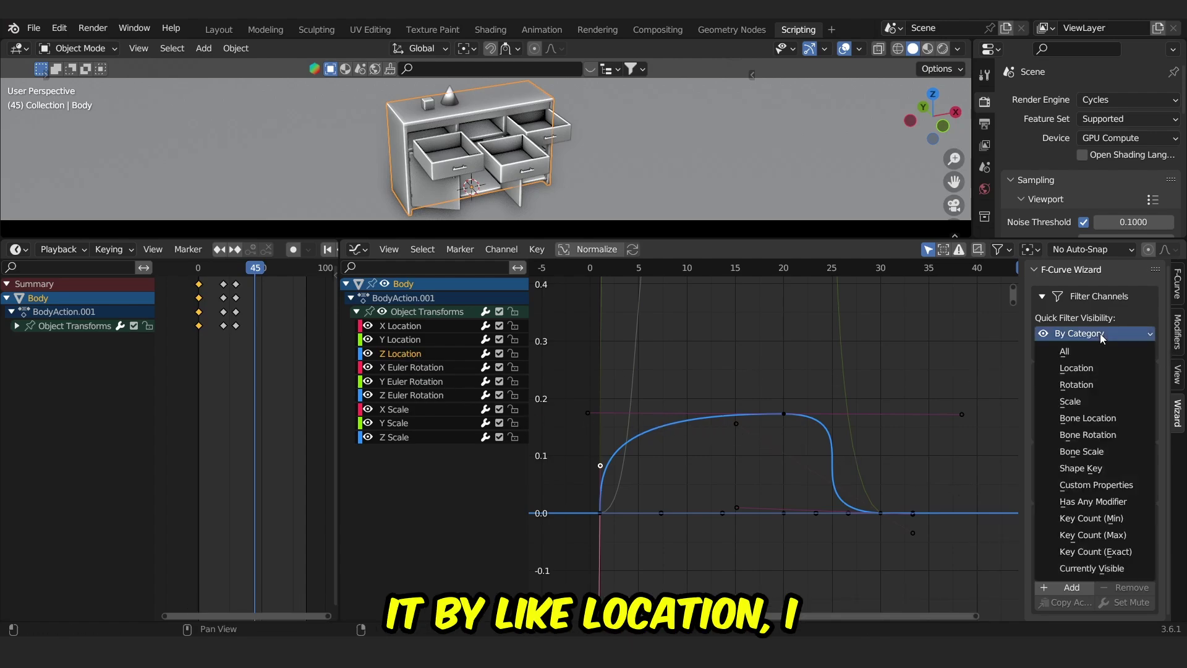
pyautogui.click(1092, 369)
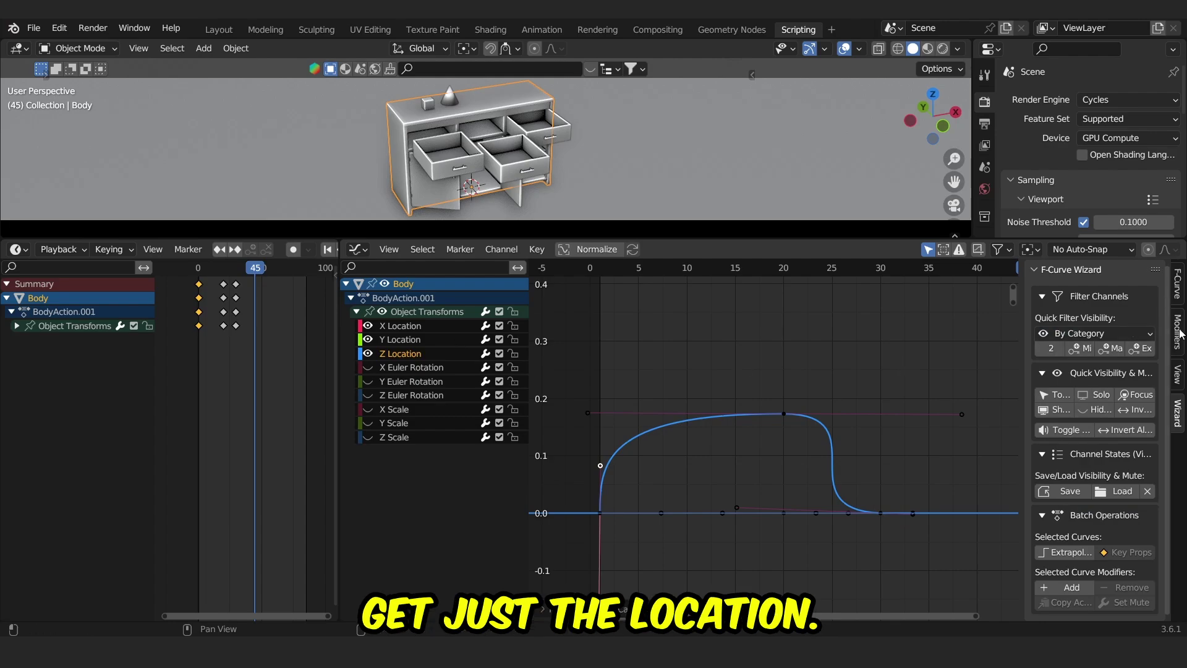
pyautogui.click(1103, 334)
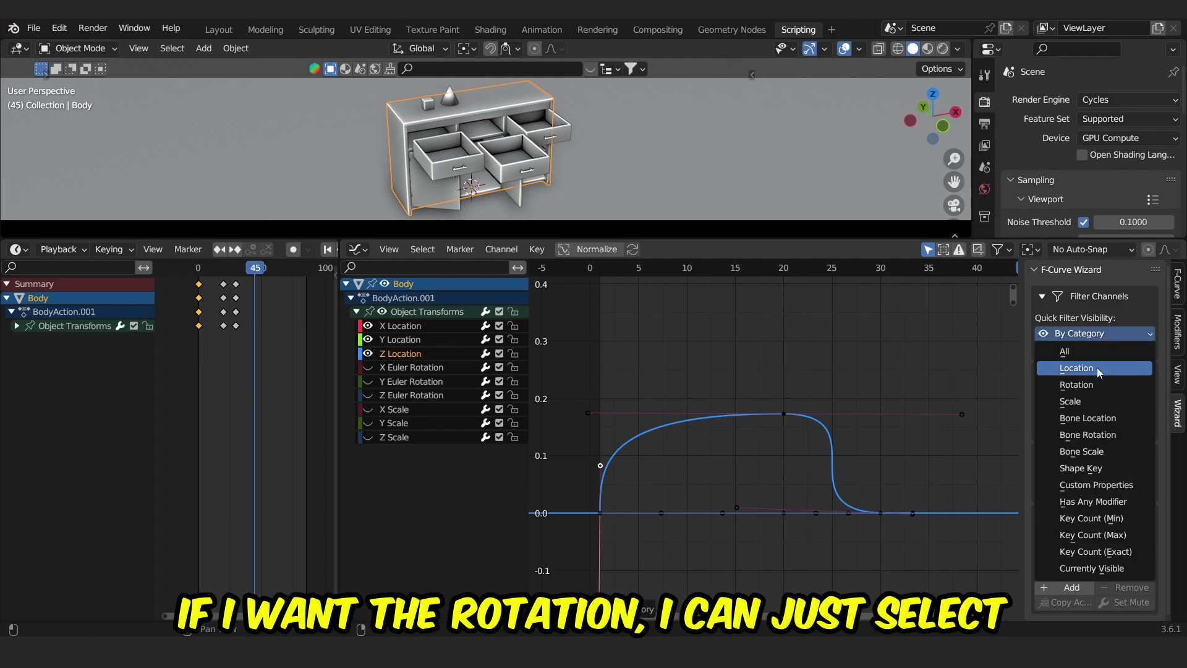
pyautogui.click(1096, 383)
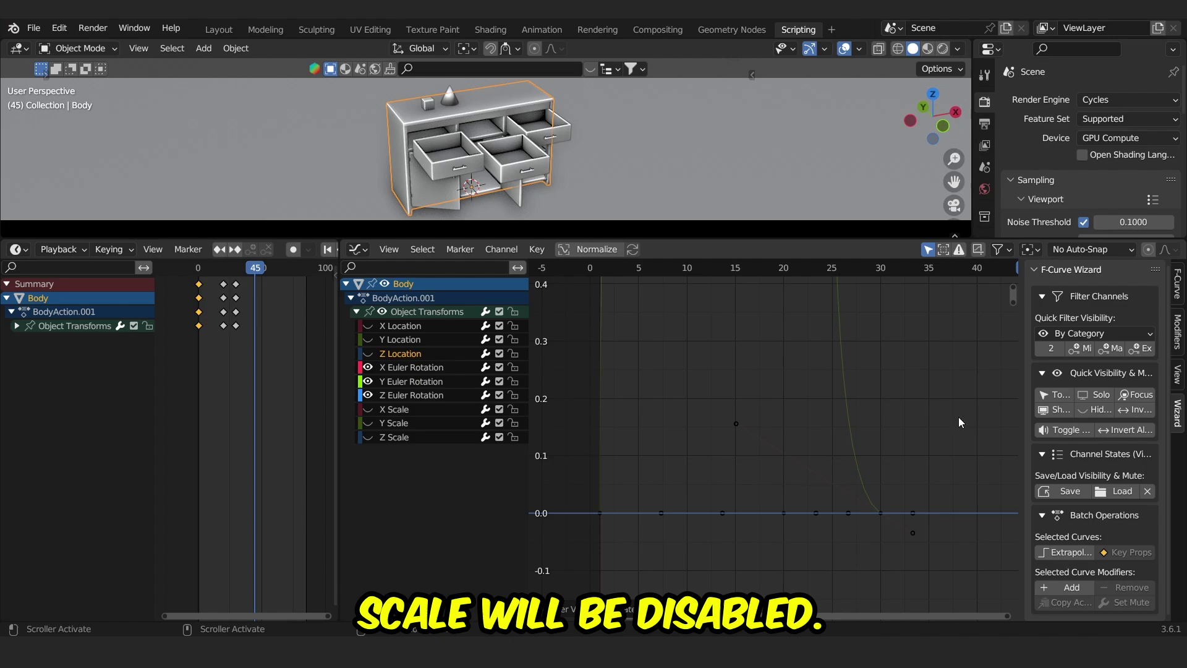
pyautogui.click(1124, 328)
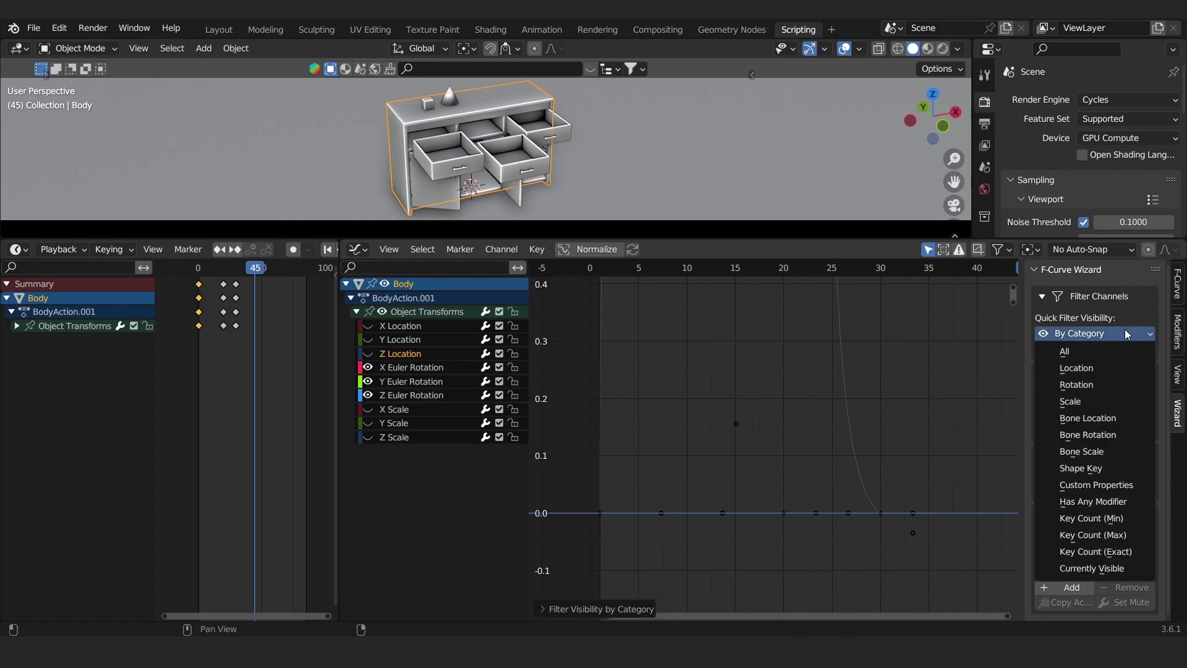
pyautogui.click(1110, 398)
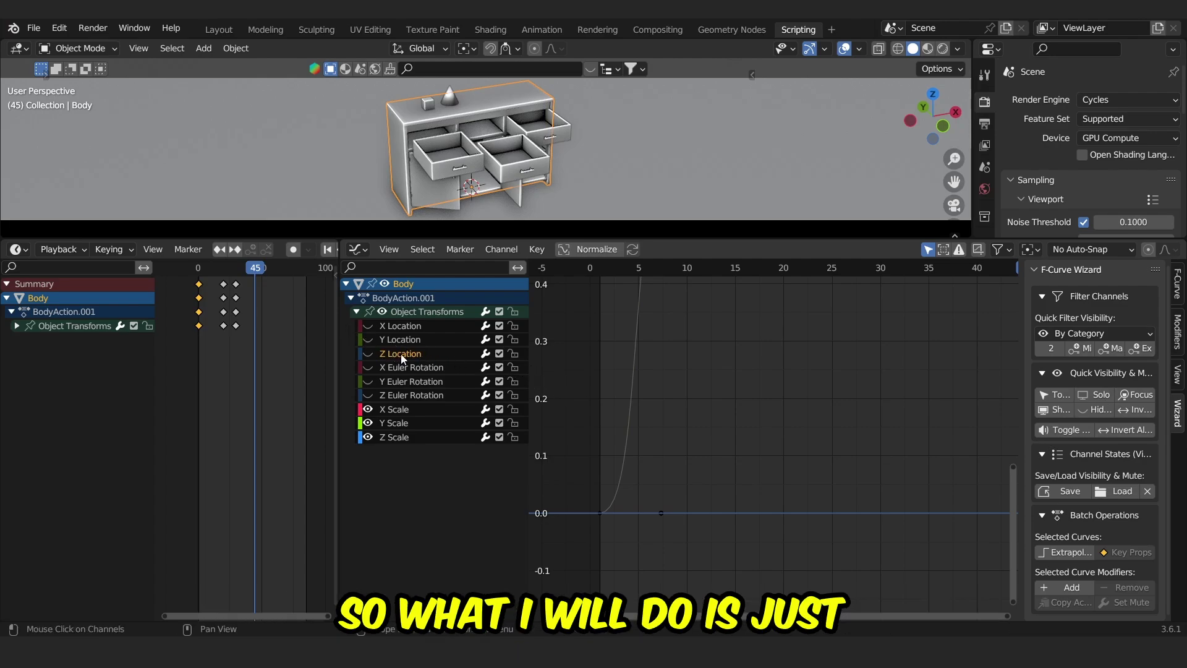
# Step: Unhide all channels with Alt+H, then Solo the Z Location curve
pyautogui.hotkey('alt', 'h')
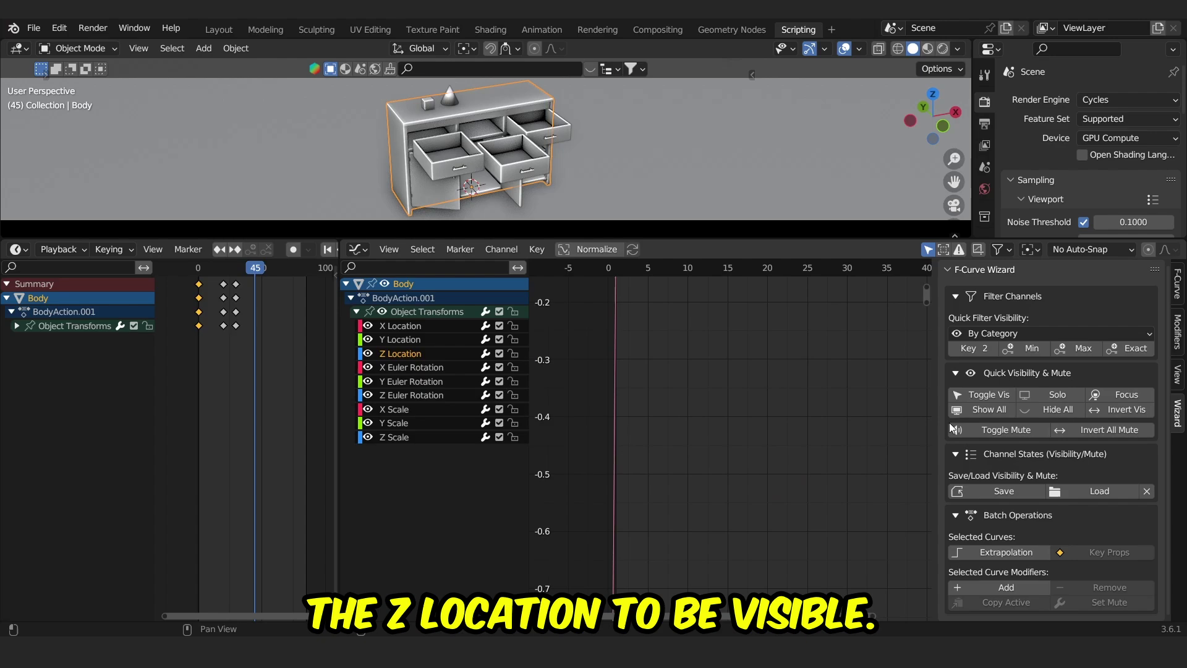
pyautogui.click(1054, 394)
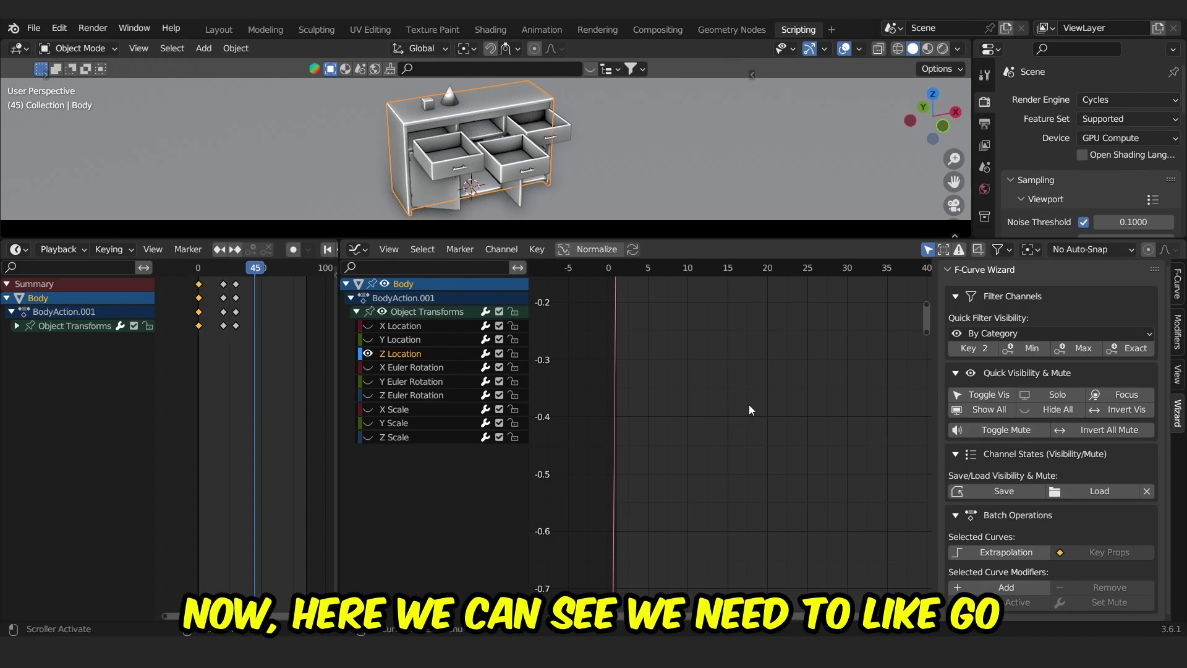
# Step: Rescale and pan the graph view, then use Focus to reframe the Z Location curve
pyautogui.press('Home')
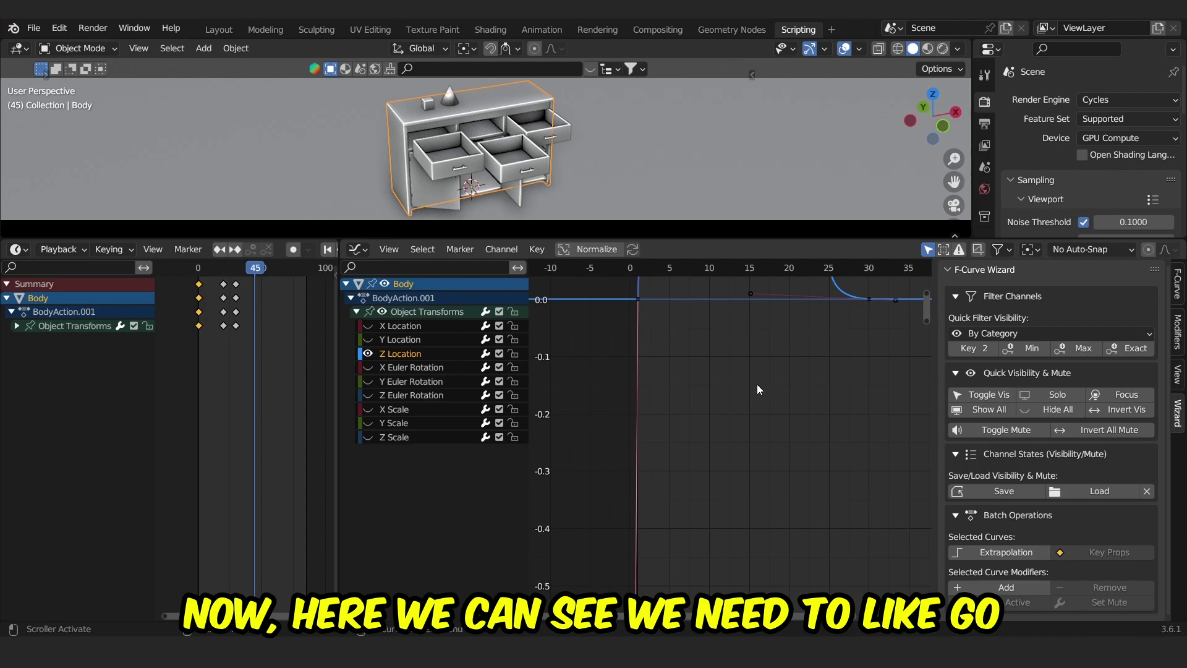
pyautogui.scroll(-3, 732, 377)
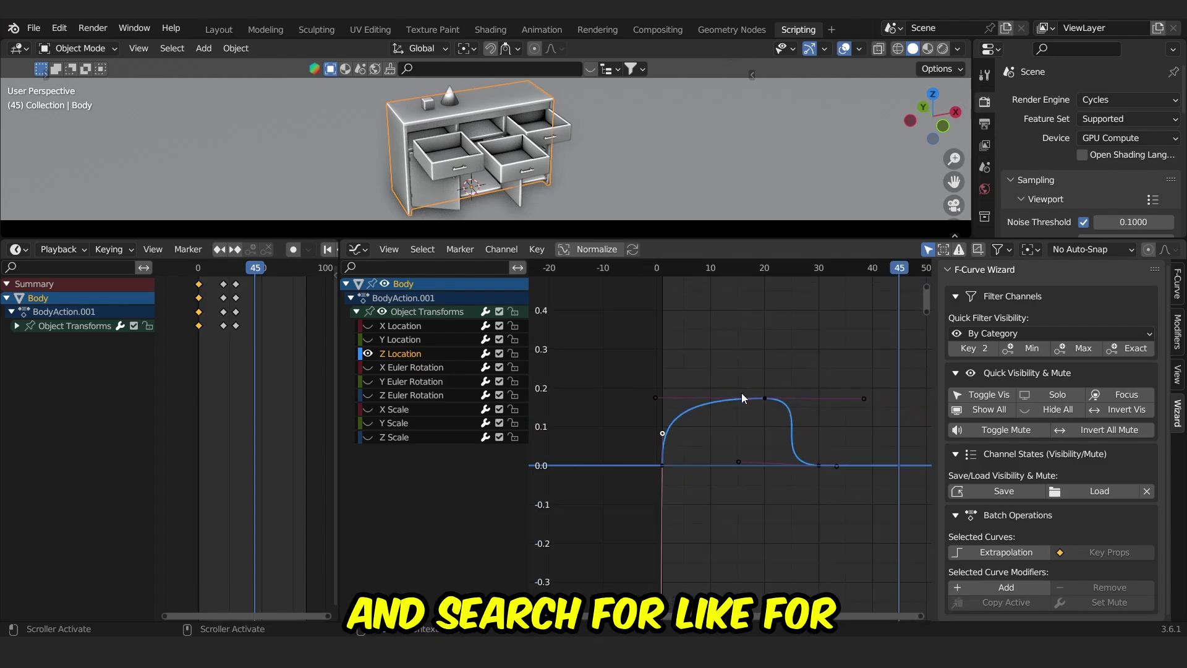
pyautogui.moveTo(759, 415)
pyautogui.keyDown('ctrl'); pyautogui.mouseDown(button='middle')
pyautogui.moveTo(777, 443)
pyautogui.moveTo(727, 402)
pyautogui.moveTo(695, 451)
pyautogui.moveTo(718, 498)
pyautogui.moveTo(695, 419)
pyautogui.moveTo(770, 342)
pyautogui.moveTo(774, 419)
pyautogui.mouseUp(button='middle'); pyautogui.keyUp('ctrl')
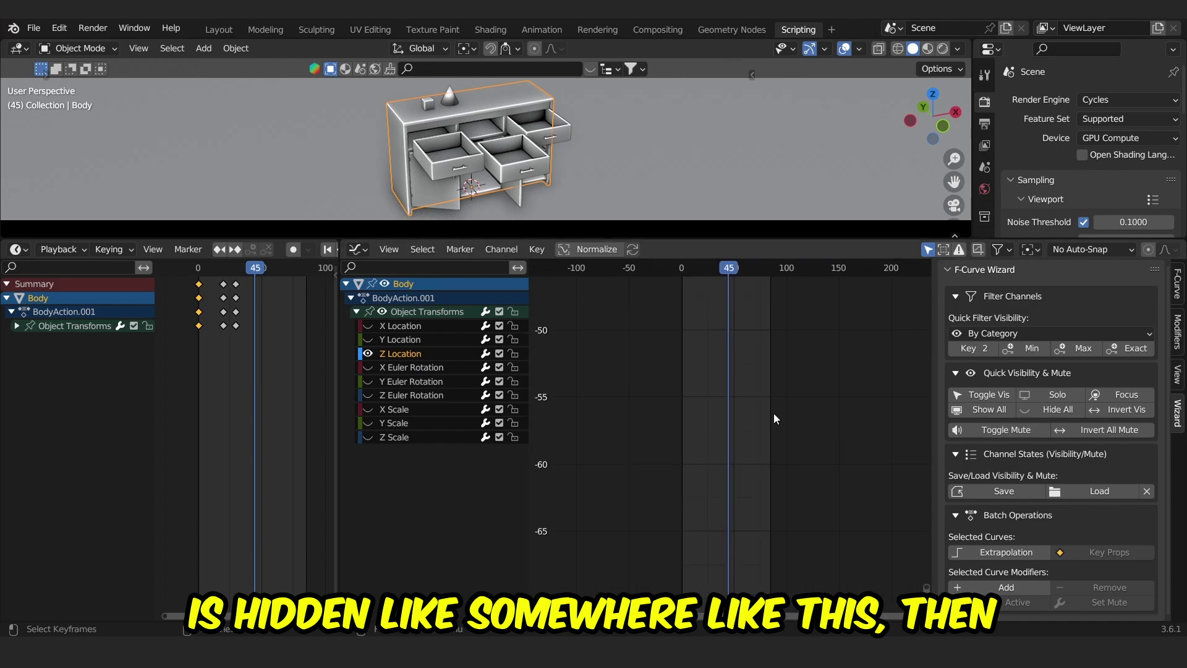
pyautogui.keyDown('ctrl'); pyautogui.moveTo(763, 374); pyautogui.dragTo(764, 290, button='middle'); pyautogui.keyUp('ctrl')
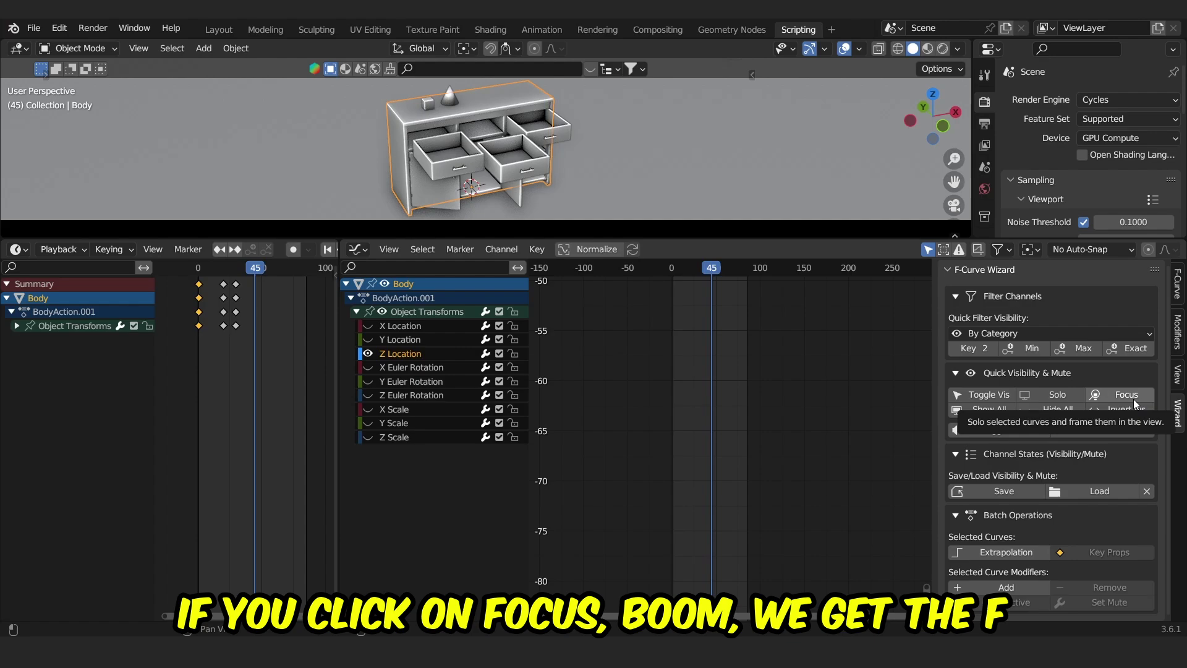
pyautogui.click(1134, 399)
# Step: Move the view away from the curve again and reframe it with Focus
pyautogui.keyDown('ctrl'); pyautogui.moveTo(885, 405); pyautogui.dragTo(701, 454, button='middle'); pyautogui.keyUp('ctrl')
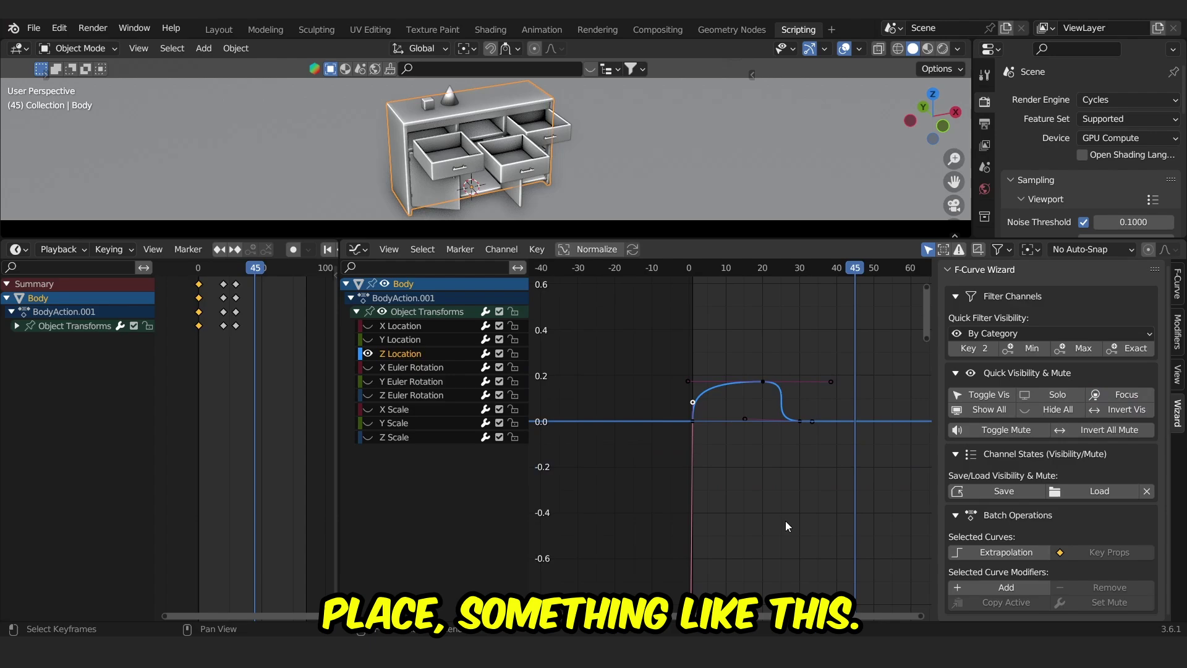
pyautogui.moveTo(785, 520); pyautogui.dragTo(787, 406, button='middle')
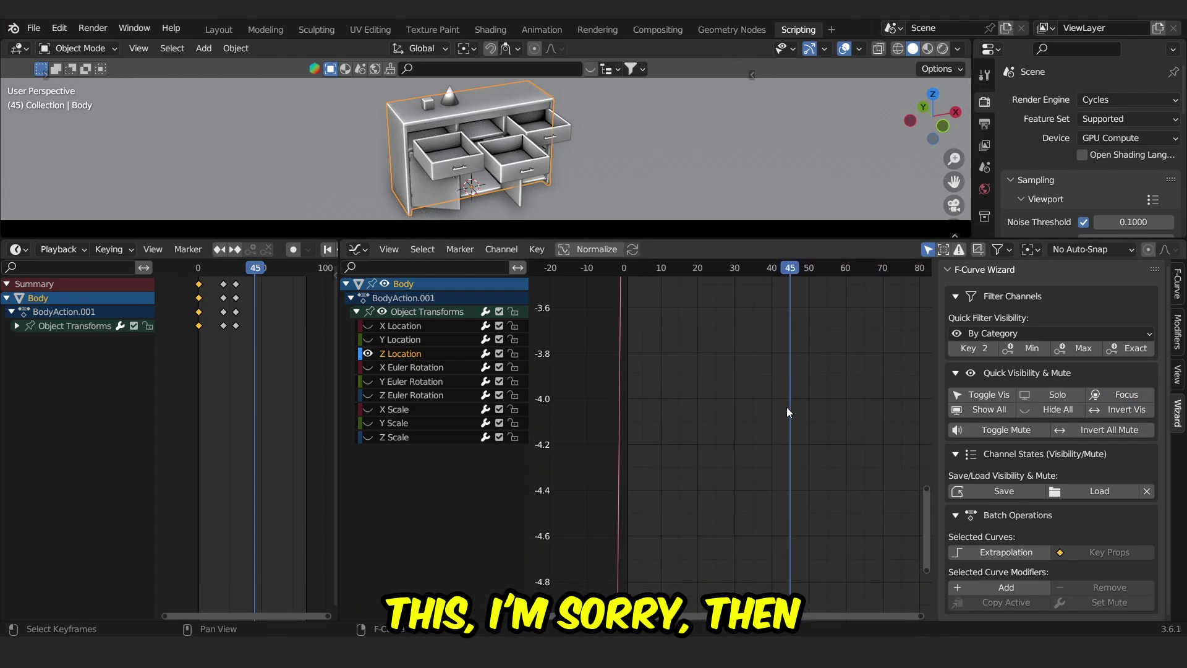
pyautogui.click(1112, 394)
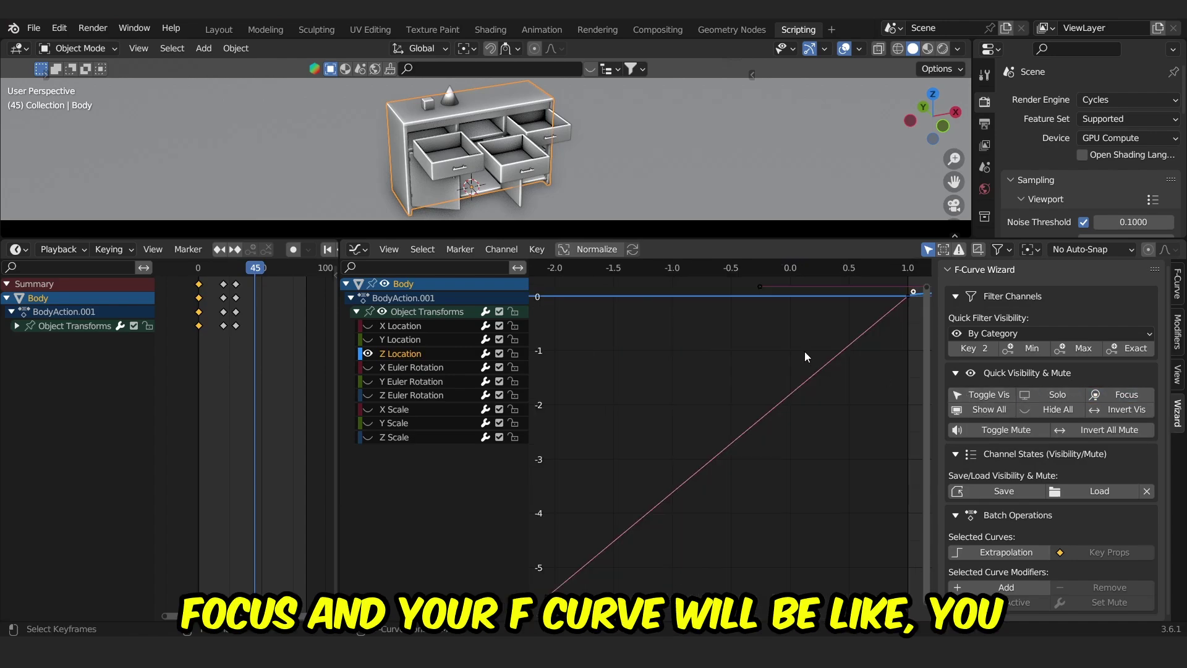
# Step: Zoom in around the Z Location key and make all transform channels visible again
pyautogui.moveTo(804, 351); pyautogui.dragTo(667, 414, button='middle')
pyautogui.scroll(-4, 667, 414)
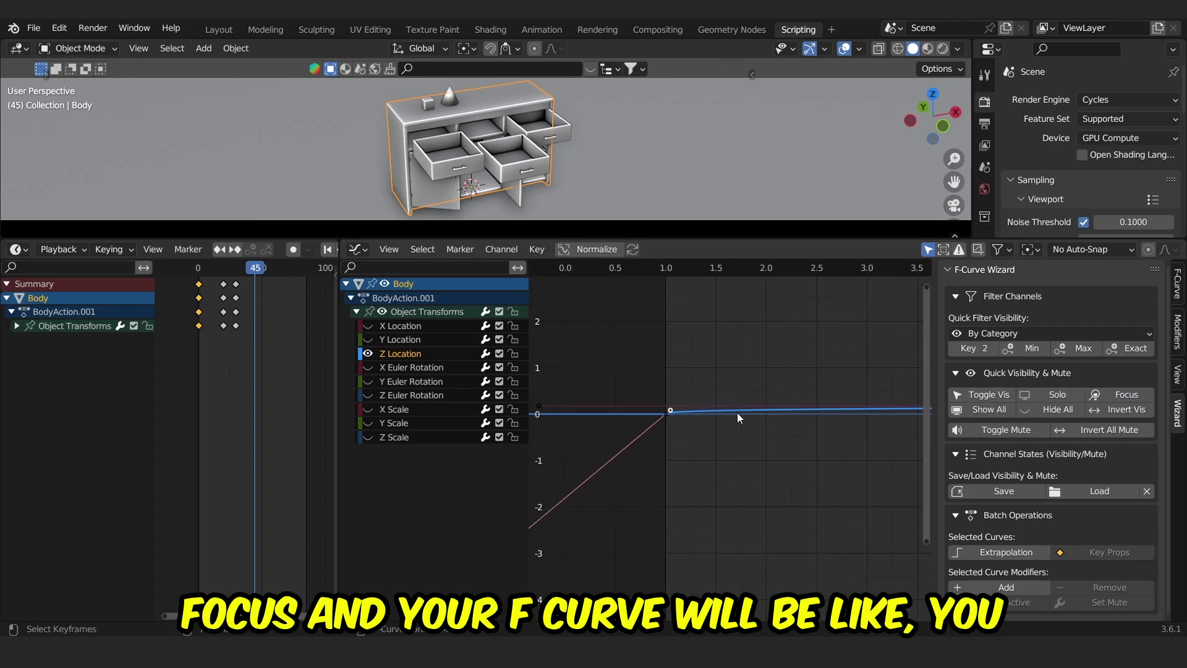
pyautogui.scroll(-3, 737, 413)
pyautogui.scroll(-3, 770, 443)
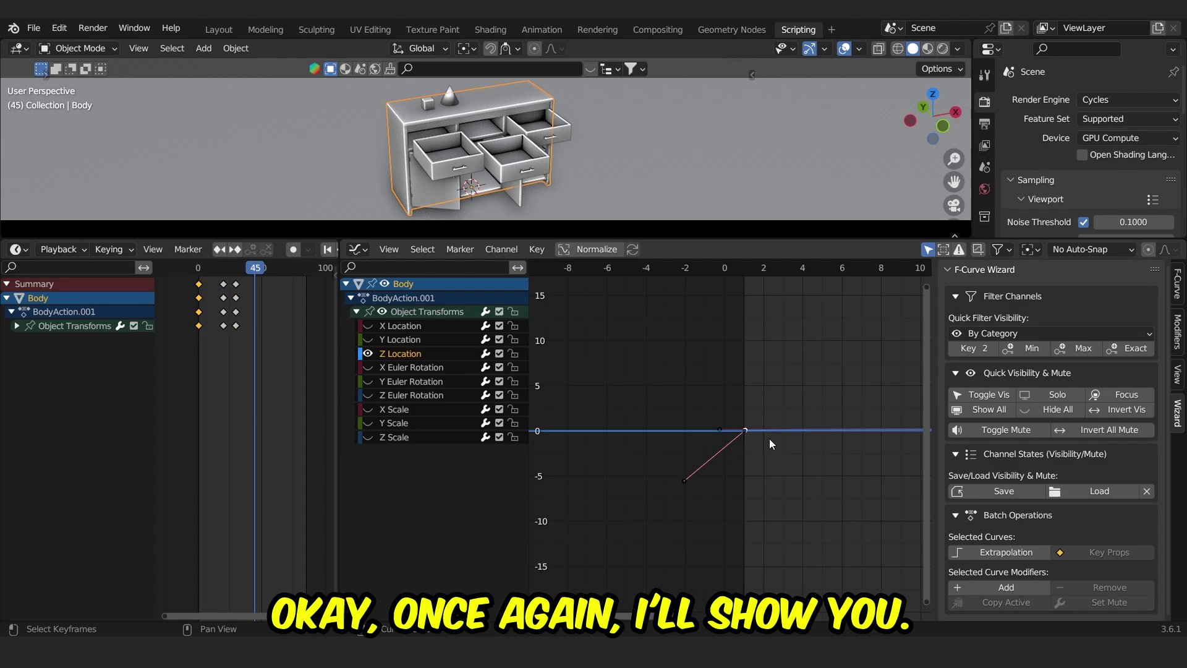
pyautogui.moveTo(797, 443); pyautogui.dragTo(696, 450, button='middle')
pyautogui.scroll(-1, 696, 450)
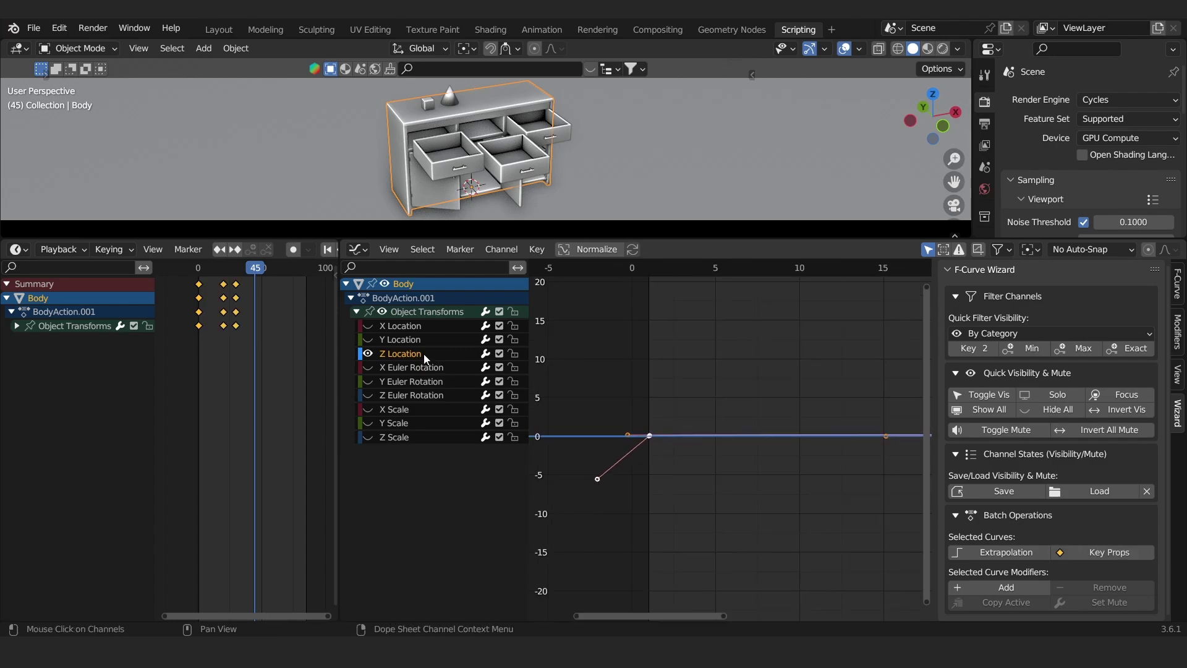
pyautogui.moveTo(369, 326); pyautogui.dragTo(369, 442)
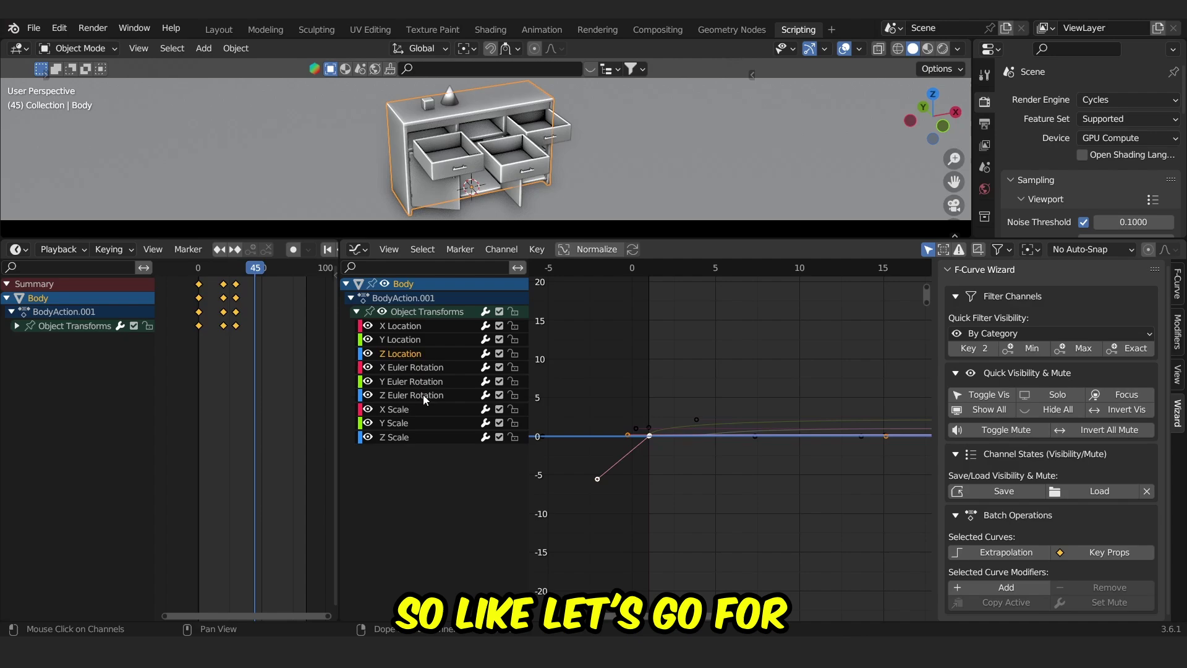
# Step: Select only the Z Scale channel and use Focus to isolate and frame its curve
pyautogui.click(390, 437)
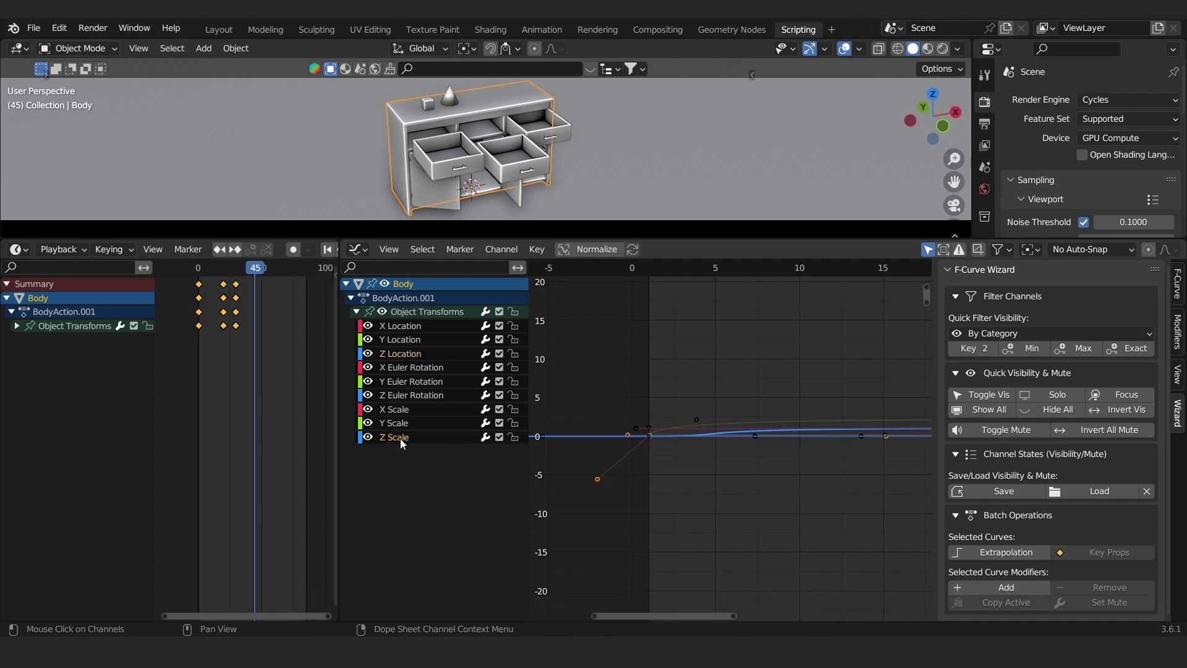
pyautogui.press('a')
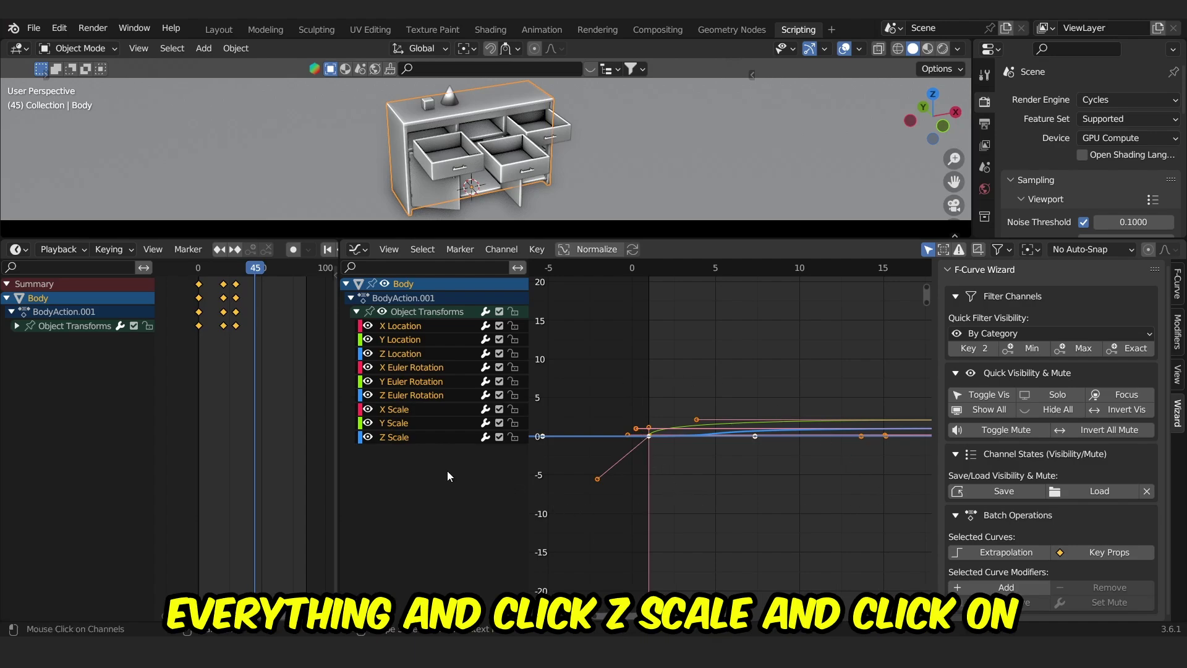
pyautogui.click(391, 436)
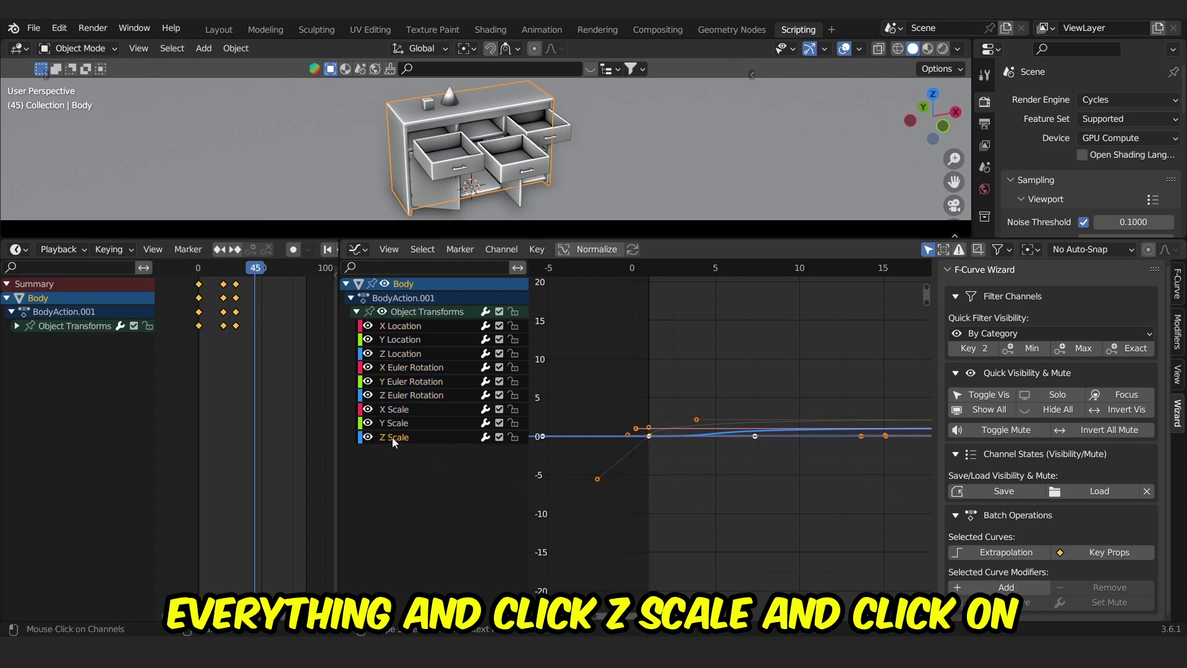
pyautogui.click(1131, 395)
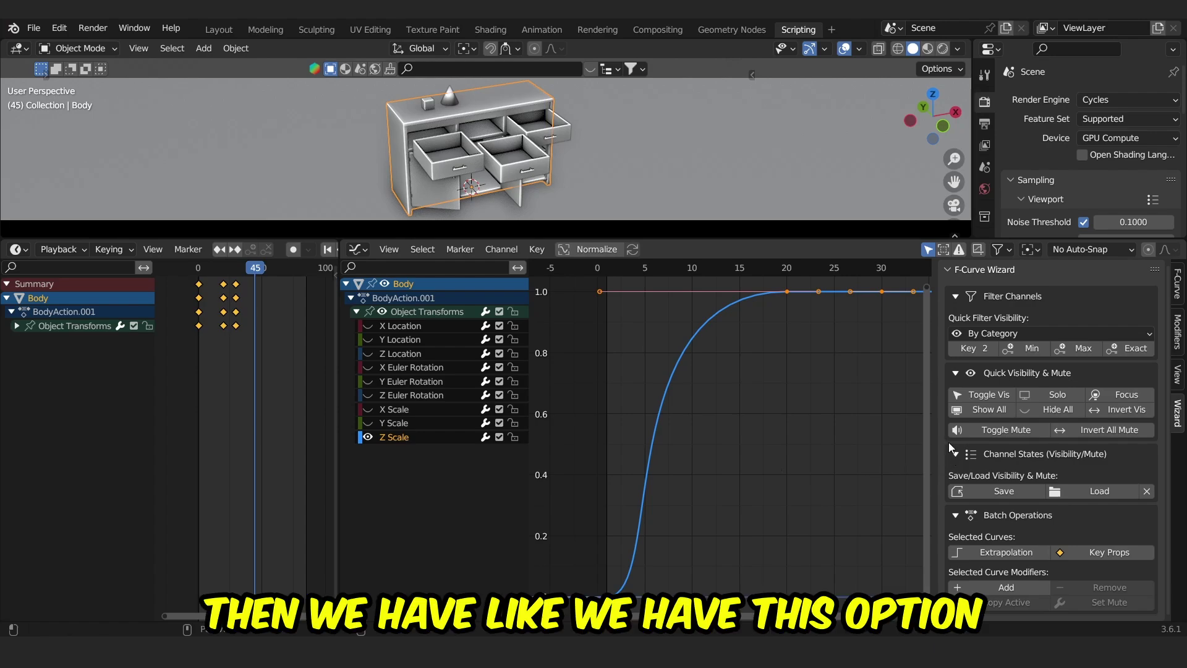
# Step: Invert curve visibility around Z Scale, then mute every Body channel except Z Scale
pyautogui.click(983, 412)
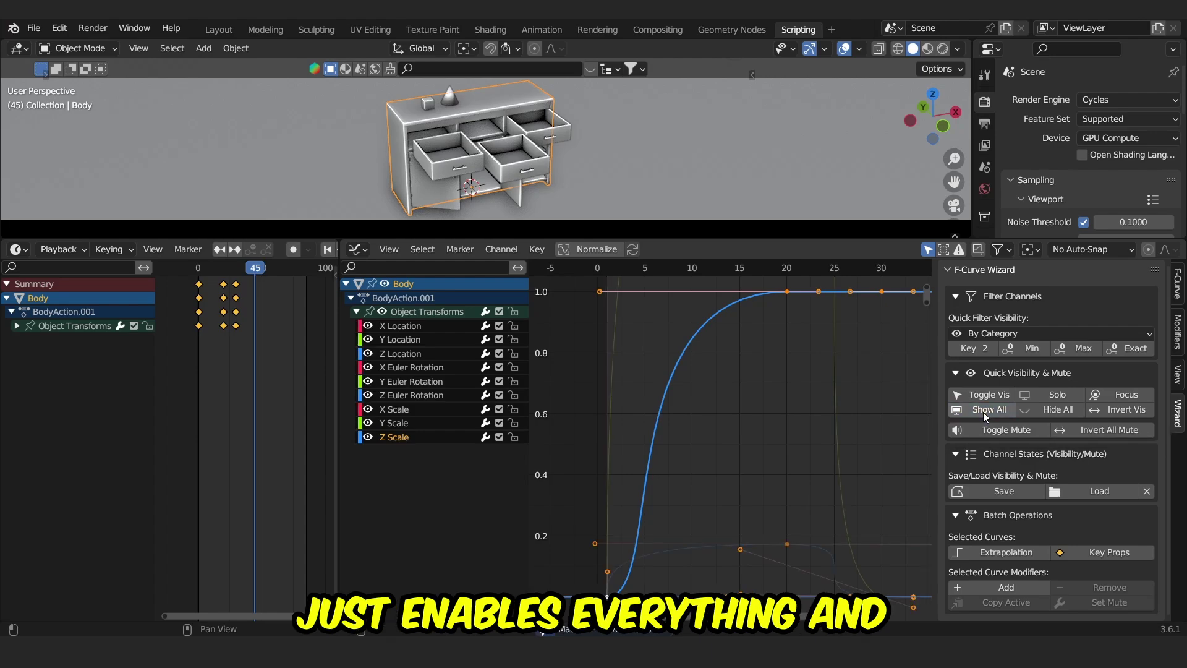
pyautogui.click(1042, 410)
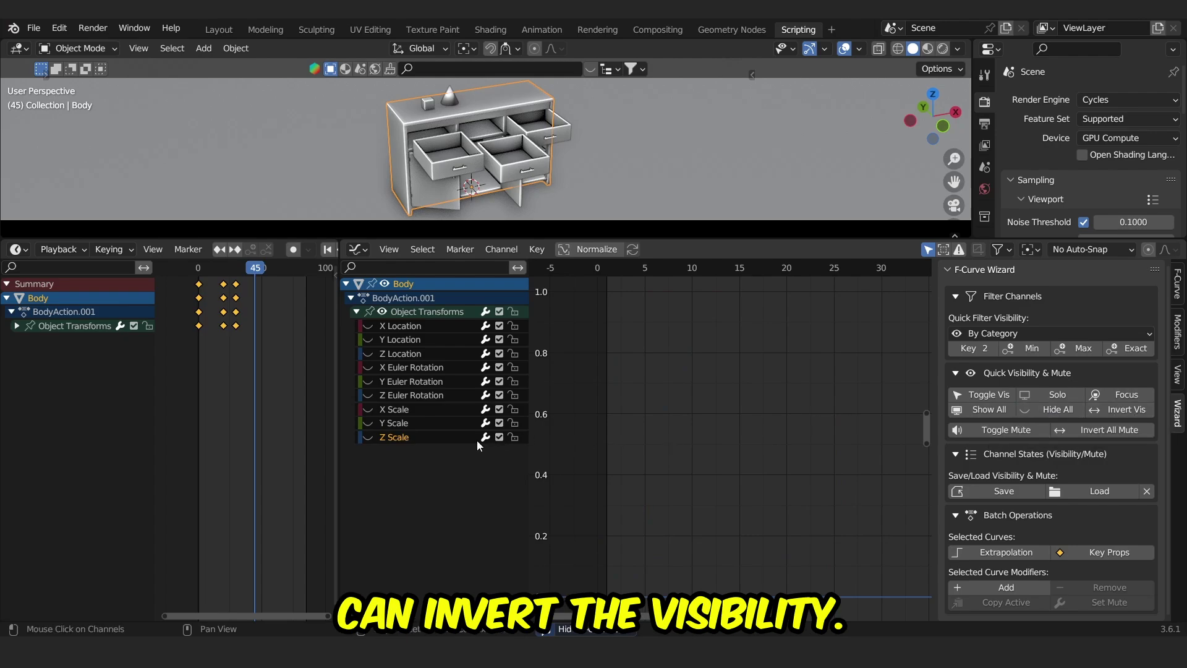
pyautogui.click(369, 437)
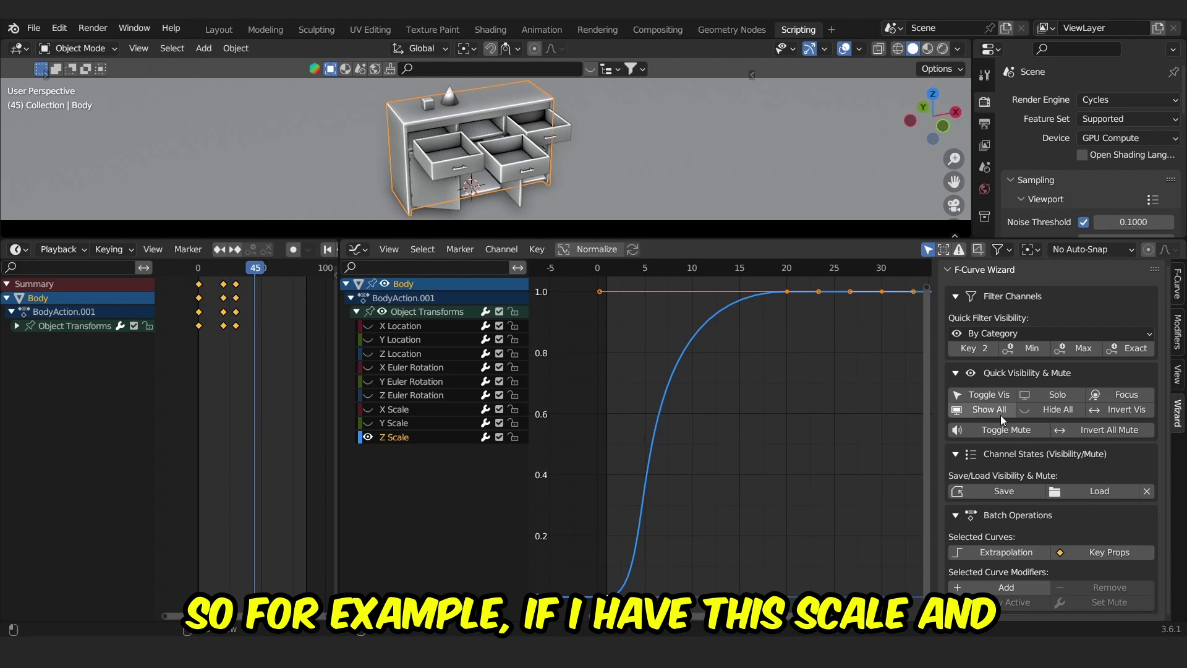
pyautogui.click(1104, 411)
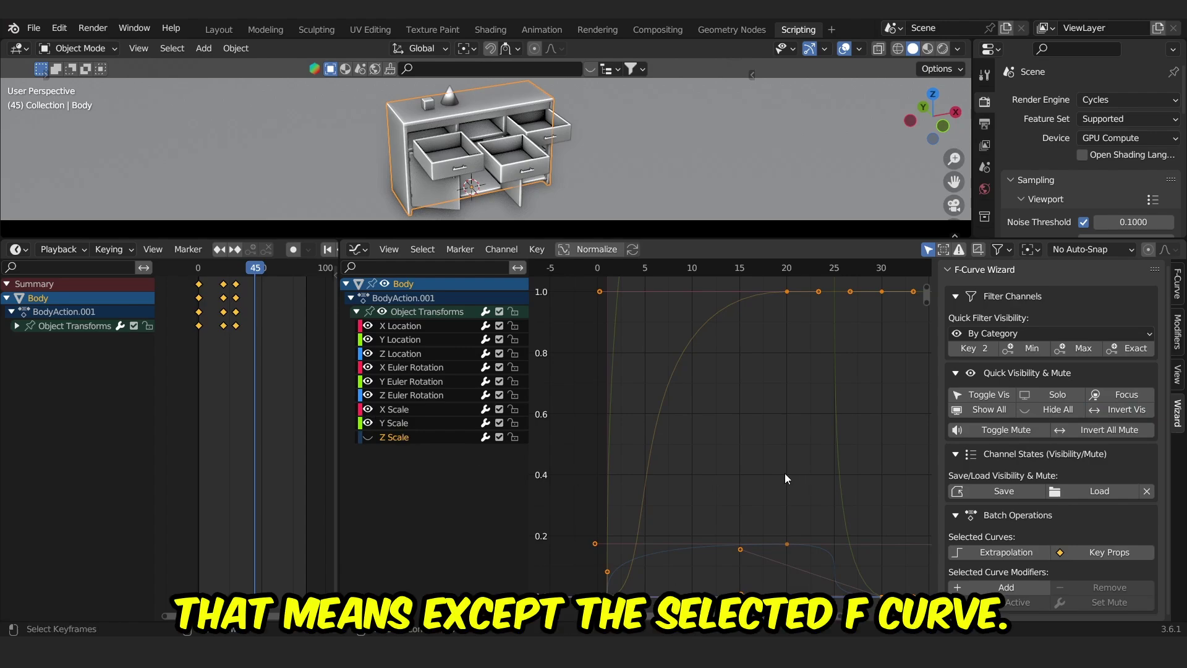
pyautogui.click(998, 431)
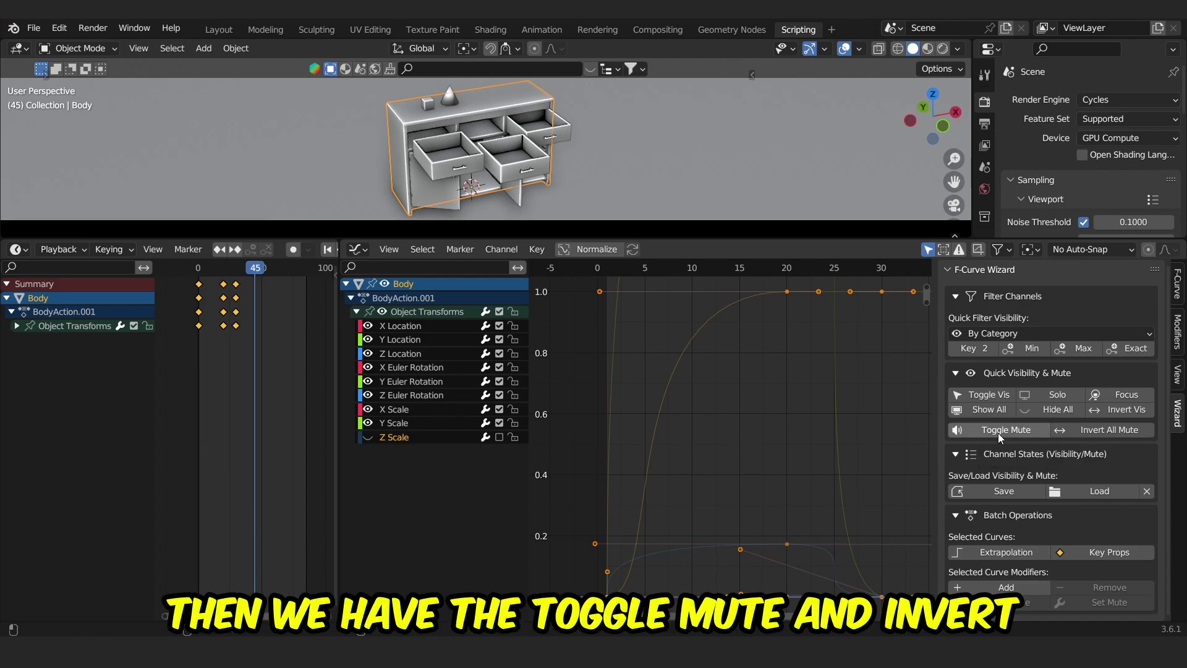
pyautogui.click(1096, 430)
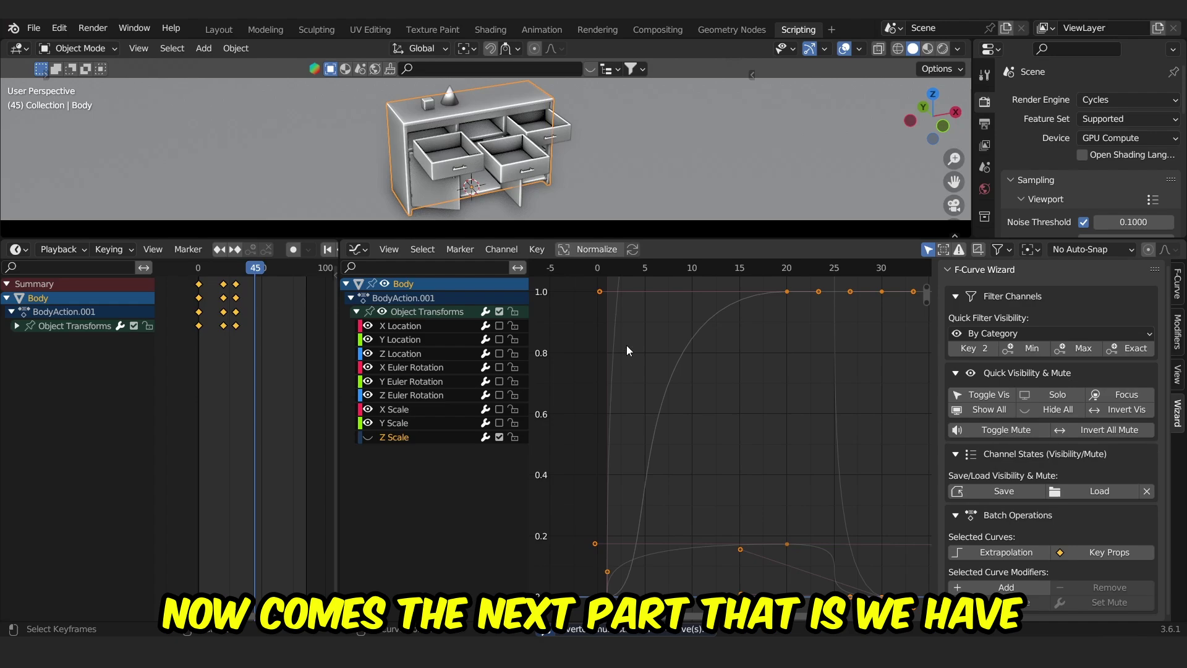
# Step: Unmute the channels, show Z Scale, and solo Z Location, Z Euler Rotation and Z Scale
pyautogui.moveTo(499, 321); pyautogui.dragTo(511, 432)
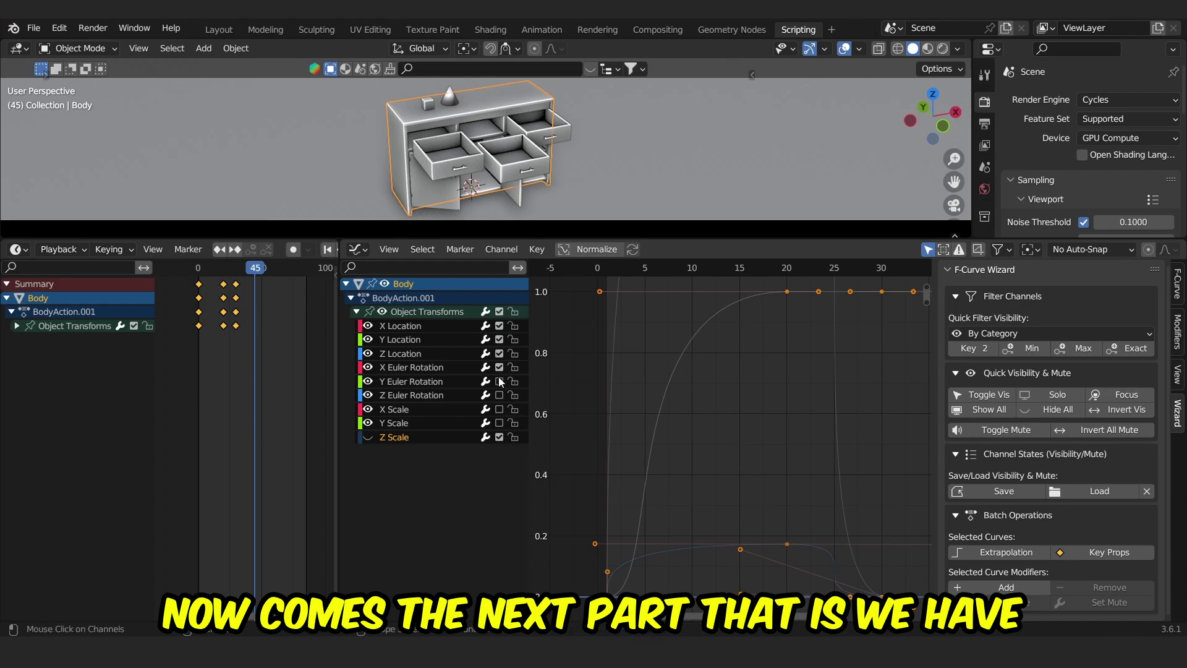
pyautogui.click(370, 440)
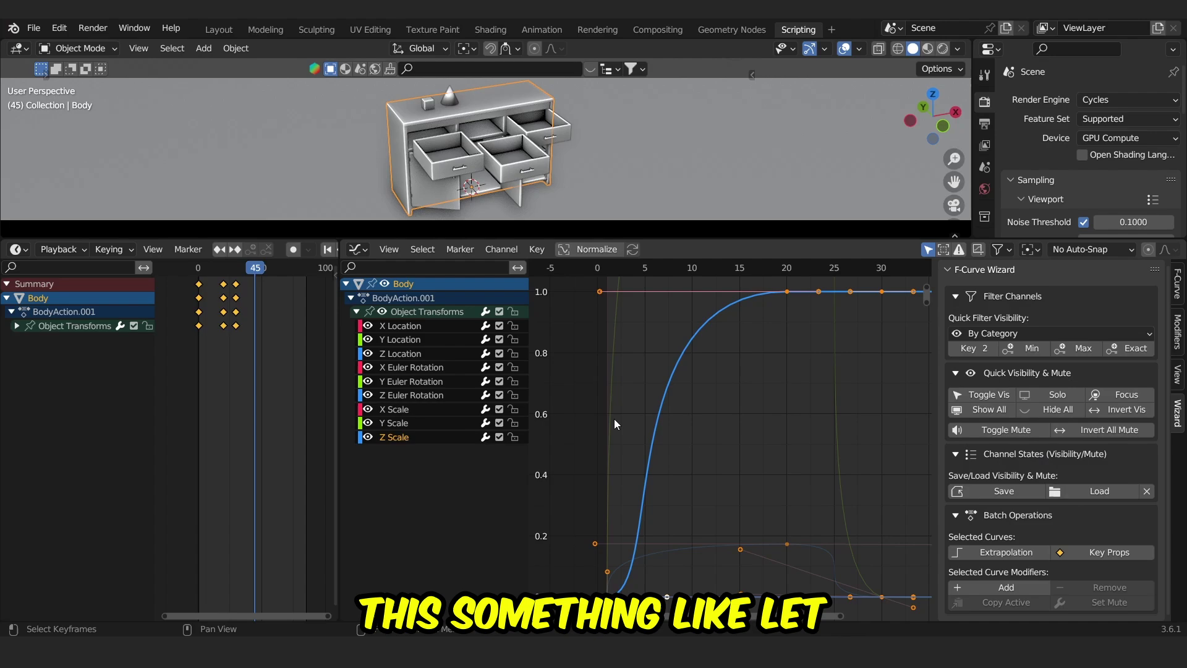
pyautogui.keyDown('ctrl'); pyautogui.click(420, 393); pyautogui.keyUp('ctrl')
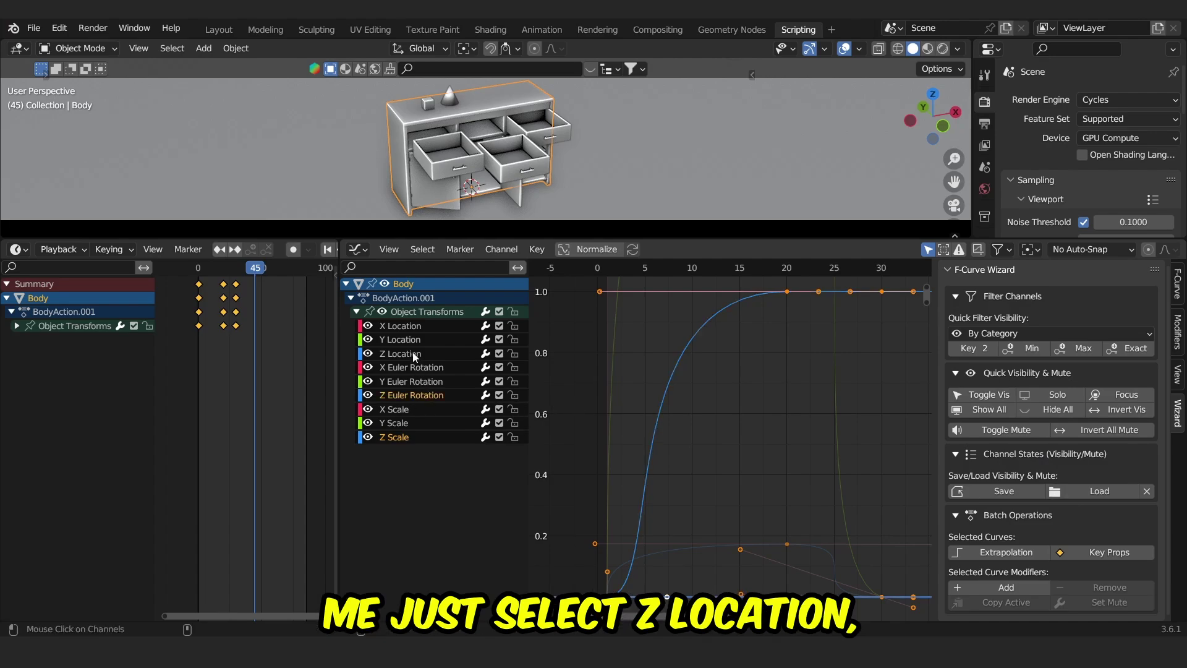
pyautogui.click(411, 353)
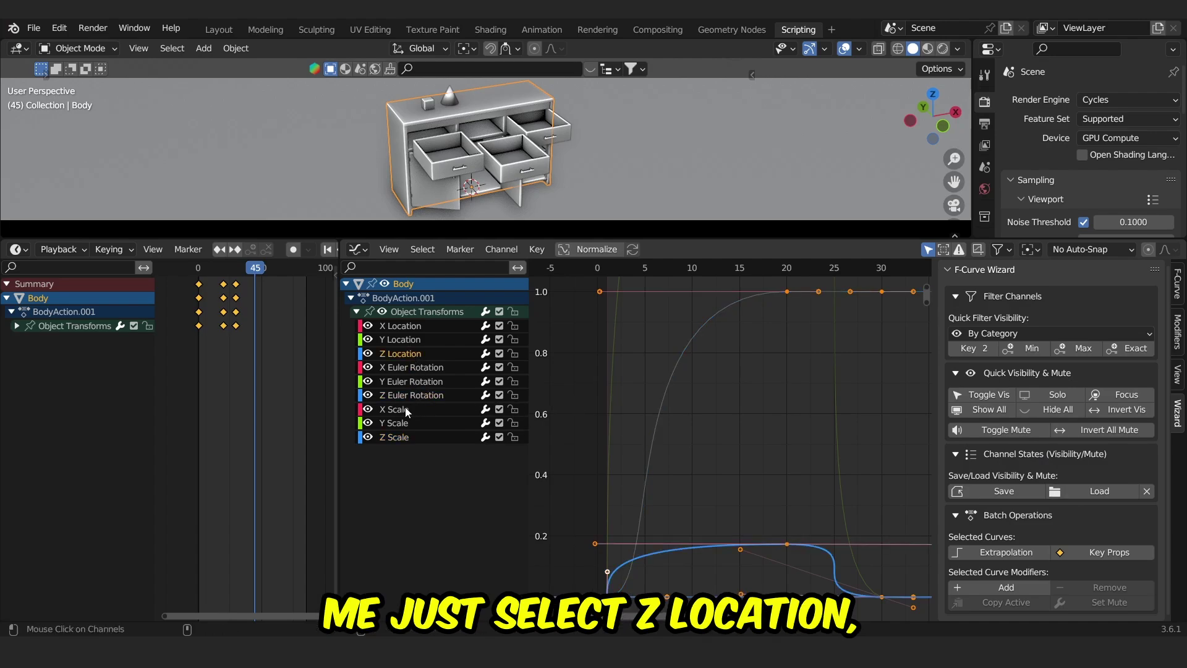
pyautogui.keyDown('ctrl'); pyautogui.click(416, 396); pyautogui.keyUp('ctrl')
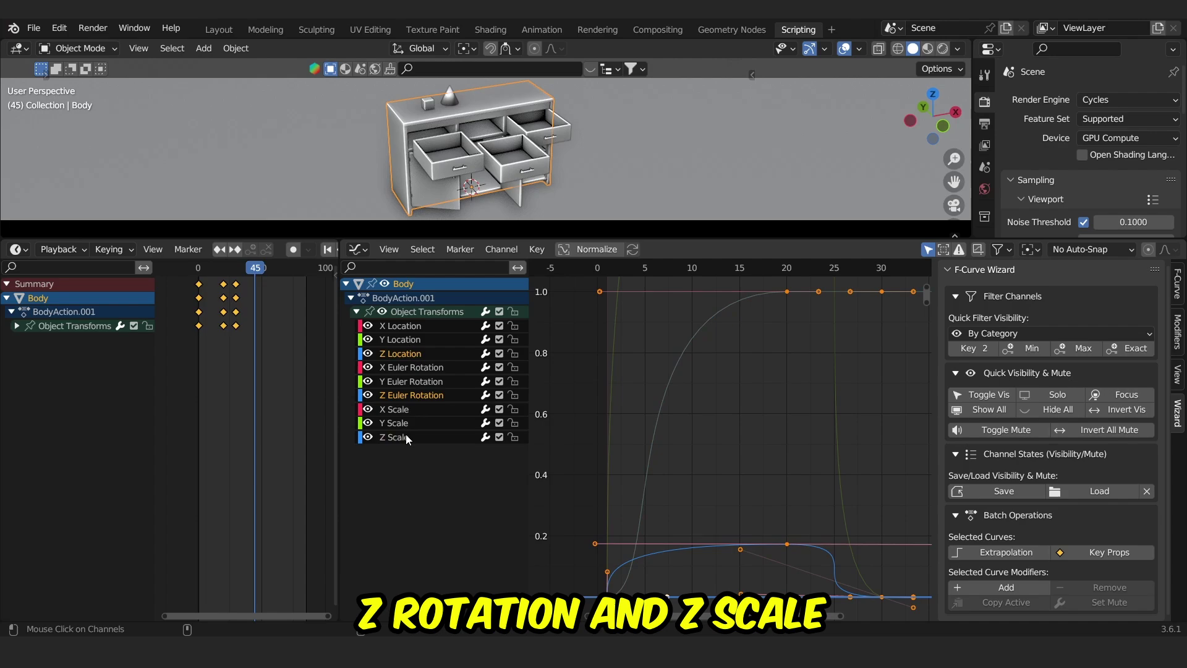
pyautogui.keyDown('ctrl'); pyautogui.click(405, 435); pyautogui.keyUp('ctrl')
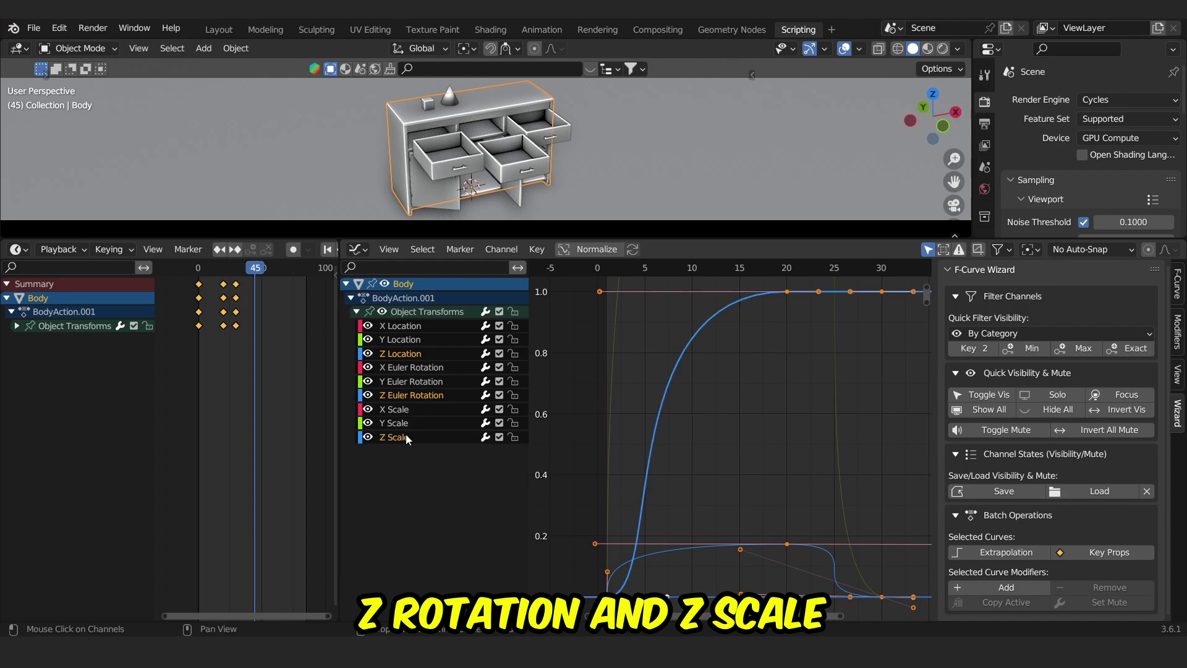
pyautogui.click(1057, 394)
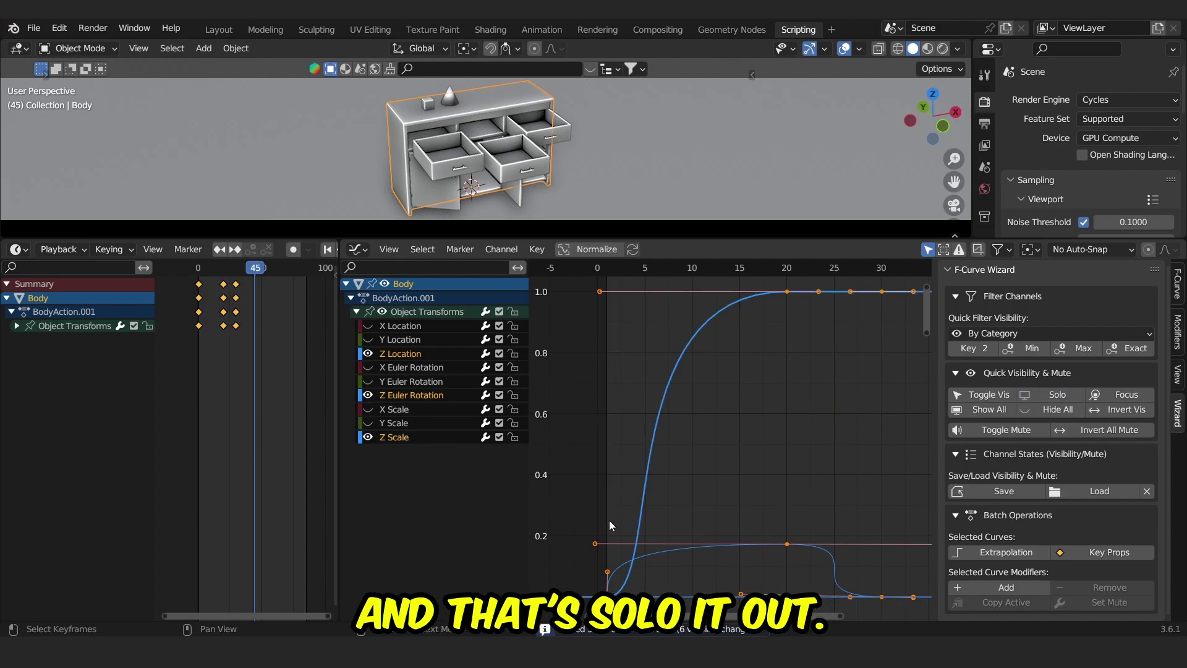
# Step: Save the current channel visibility as a state named 'Explanation'
pyautogui.click(978, 491)
pyautogui.click(991, 517)
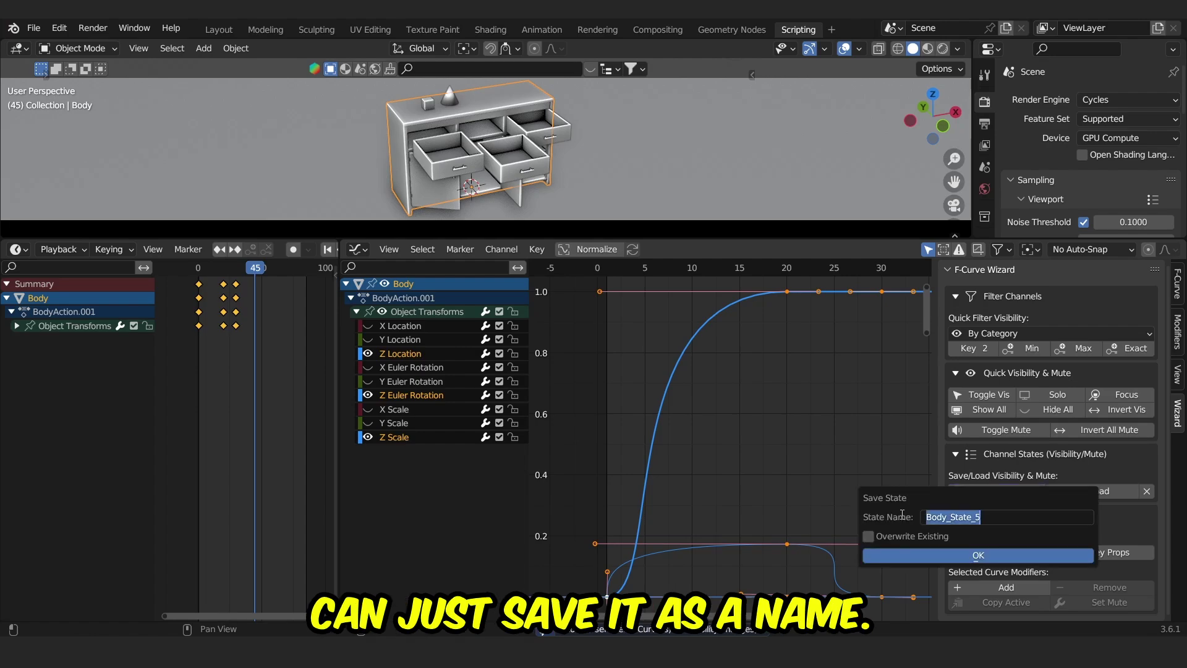
pyautogui.press('BackSpace')
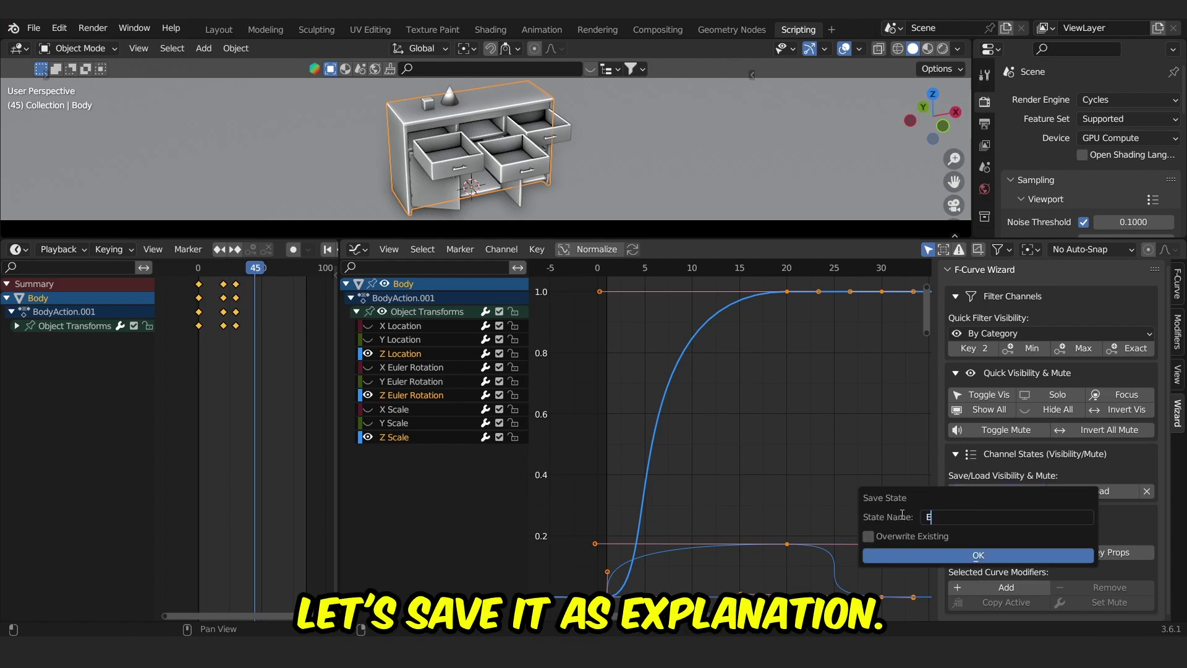
pyautogui.write('Explanation')
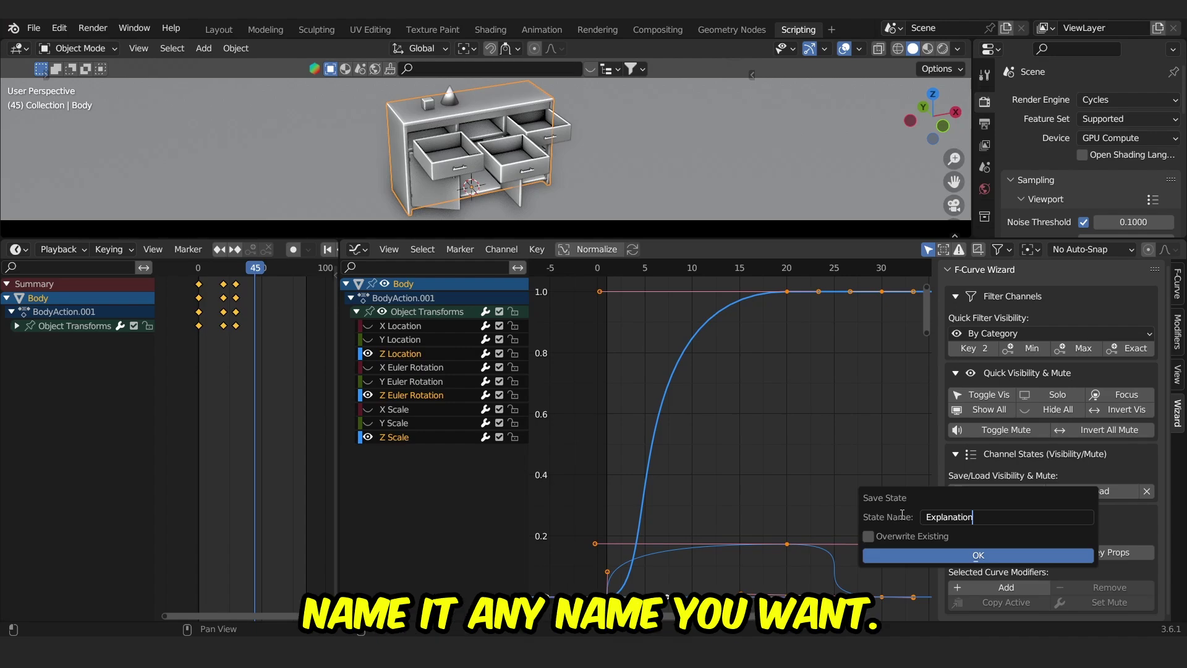
# Step: Confirm the Explanation state, unhide every curve, reframe the graph and deselect all keyframes
pyautogui.click(999, 555)
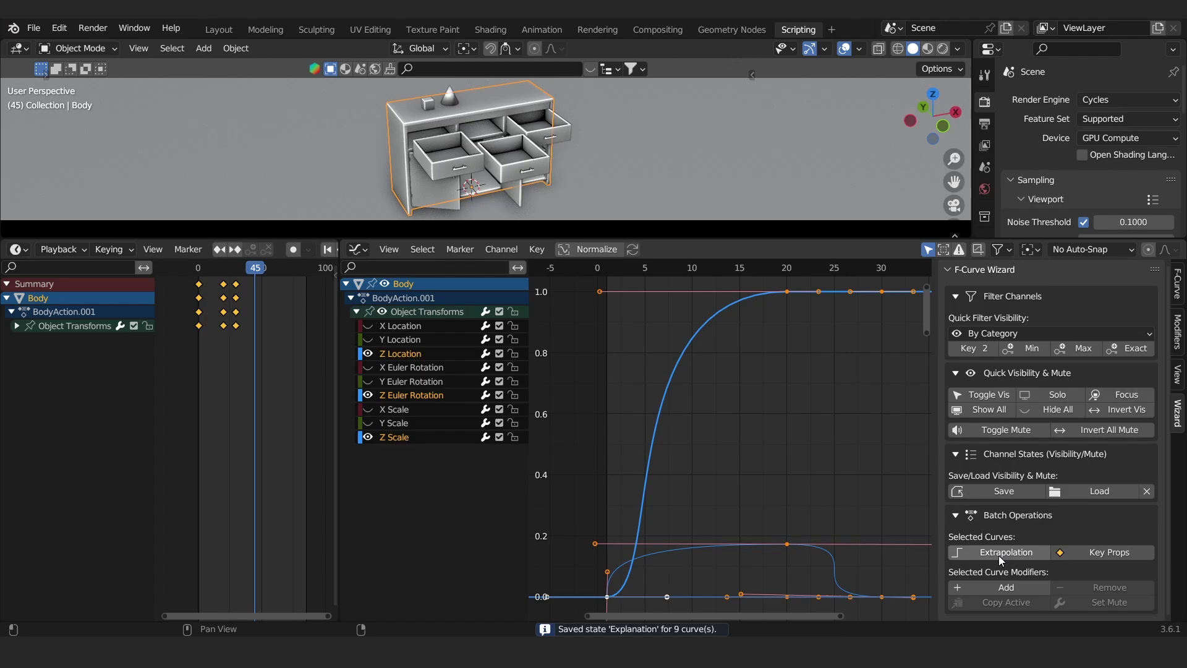
pyautogui.click(1007, 410)
pyautogui.moveTo(695, 410); pyautogui.dragTo(700, 489, button='middle')
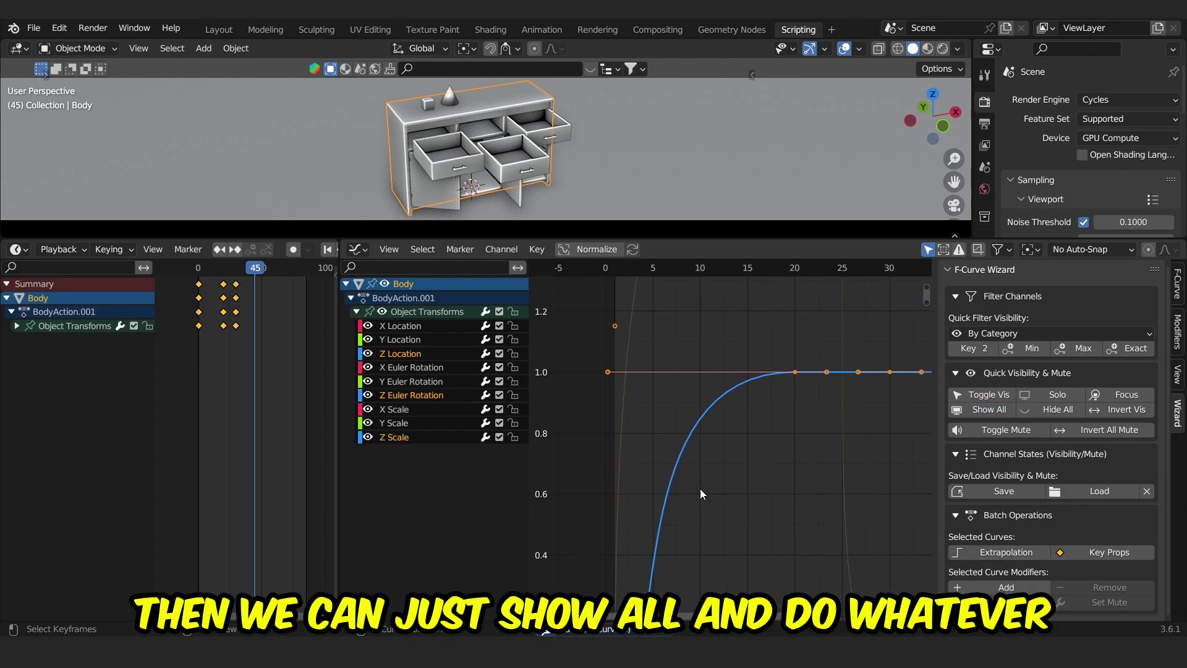
pyautogui.scroll(1, 695, 477)
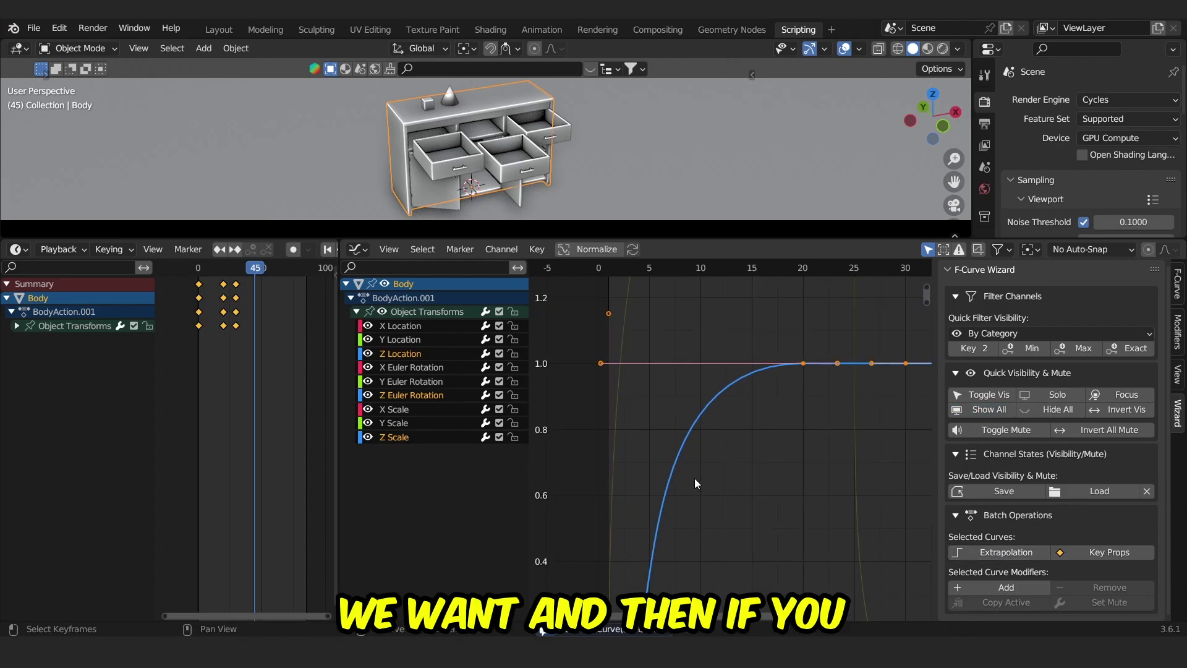
pyautogui.click(629, 443)
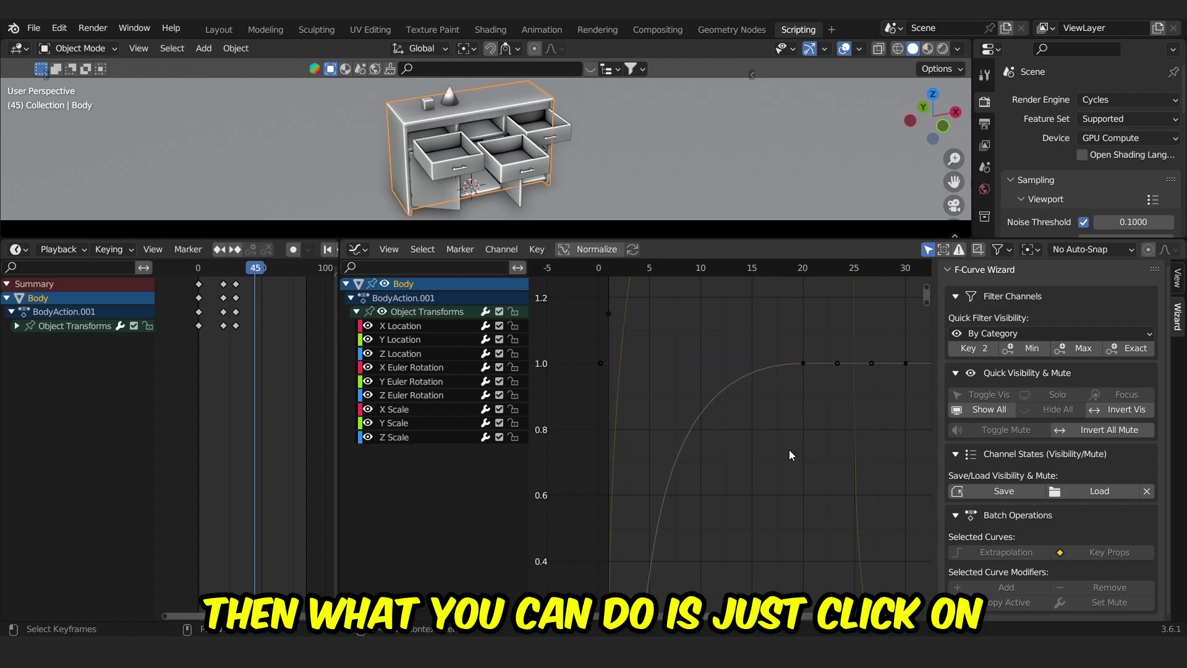
# Step: Load the saved 'Explanation' state to show only the three Z curves
pyautogui.click(1078, 491)
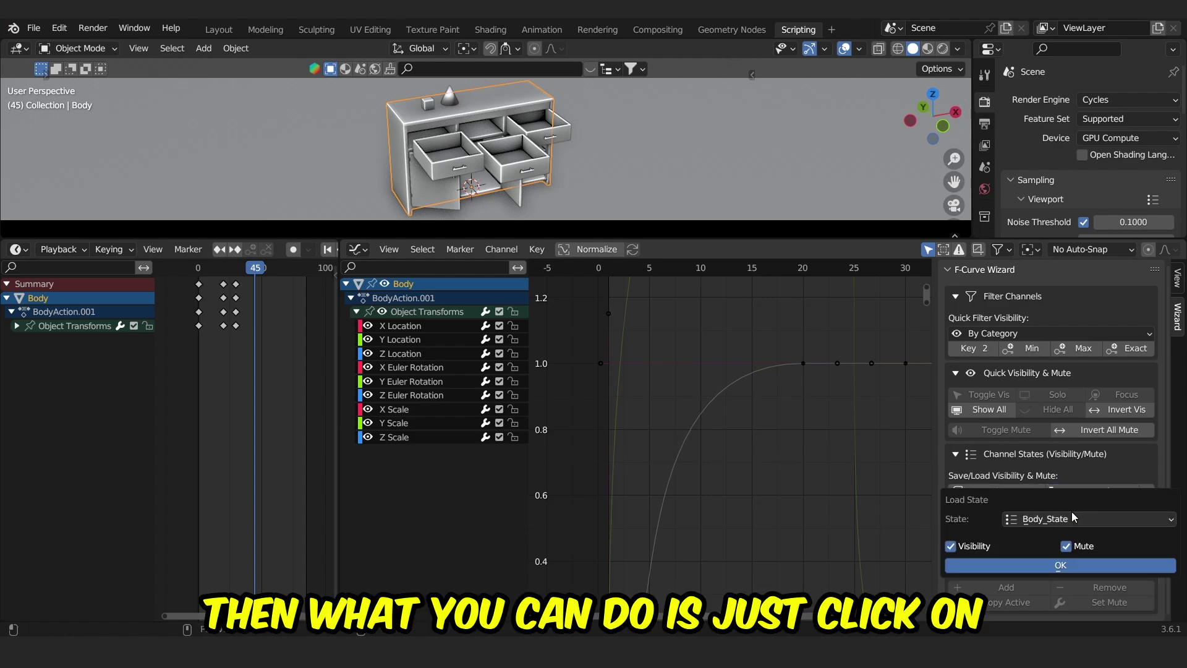
pyautogui.click(1074, 518)
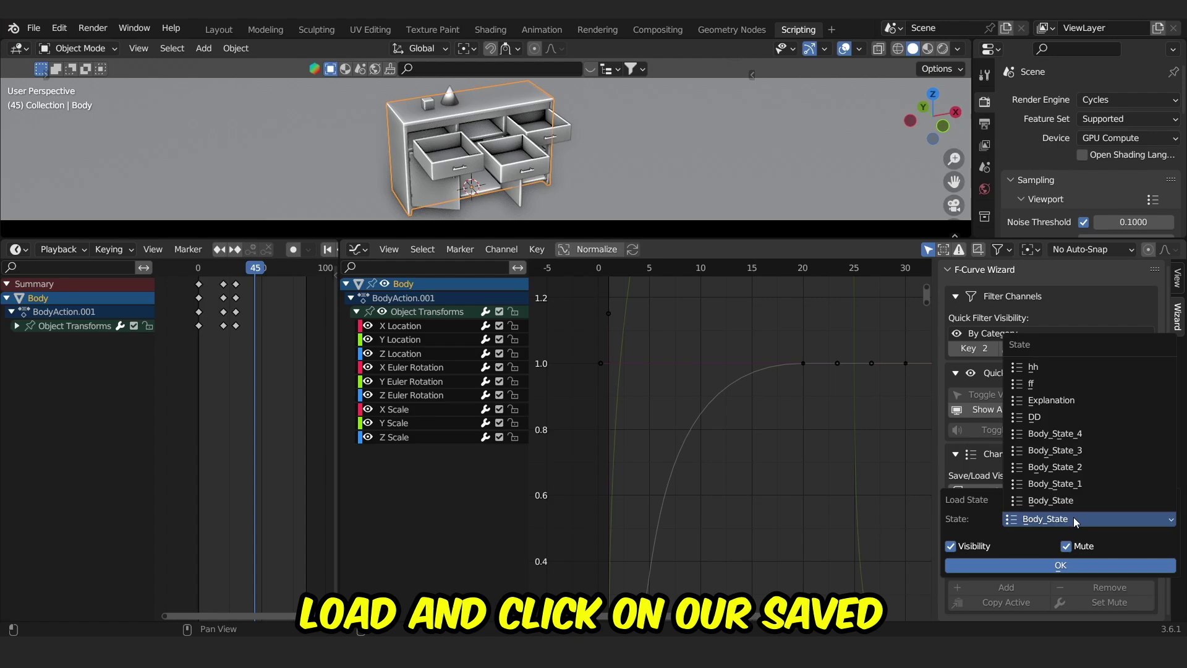
pyautogui.click(1047, 400)
pyautogui.click(1073, 564)
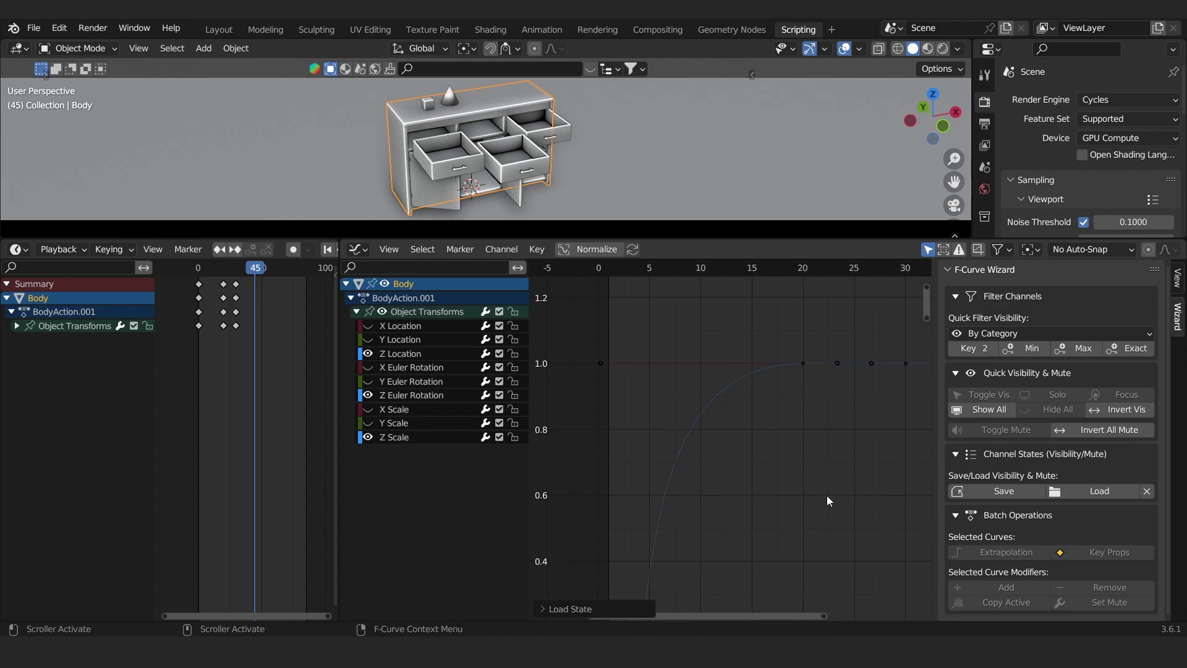
# Step: Select the Z Scale channel and focus on it so only its curve shows
pyautogui.click(411, 394)
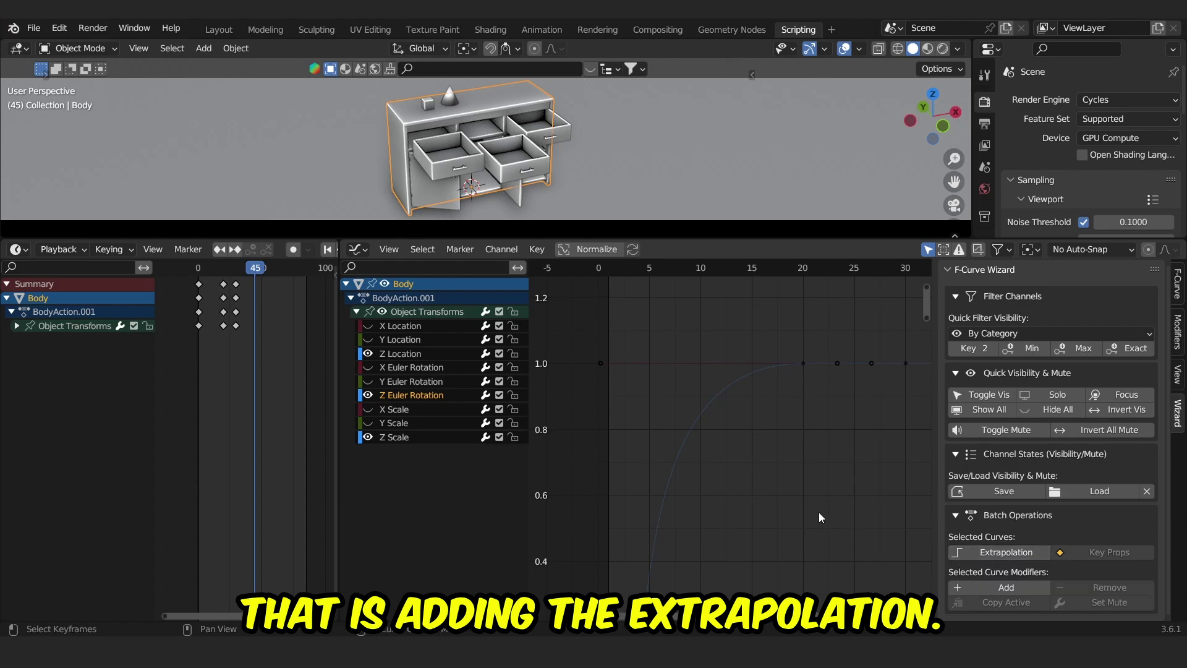
pyautogui.click(441, 437)
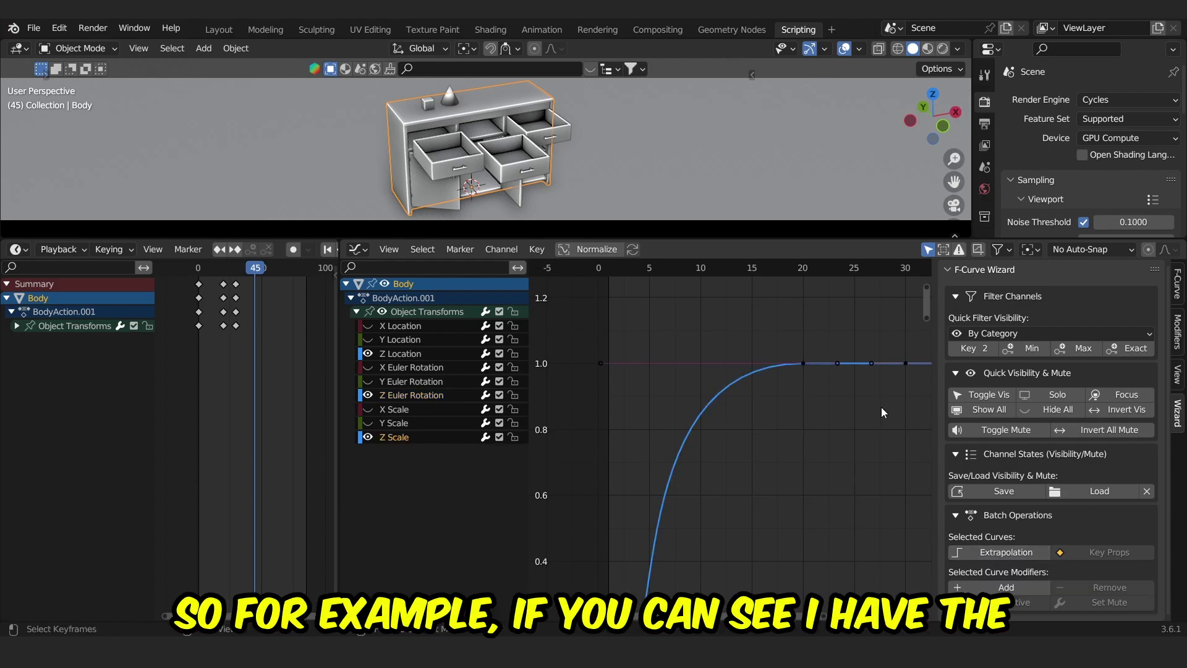
pyautogui.click(1122, 394)
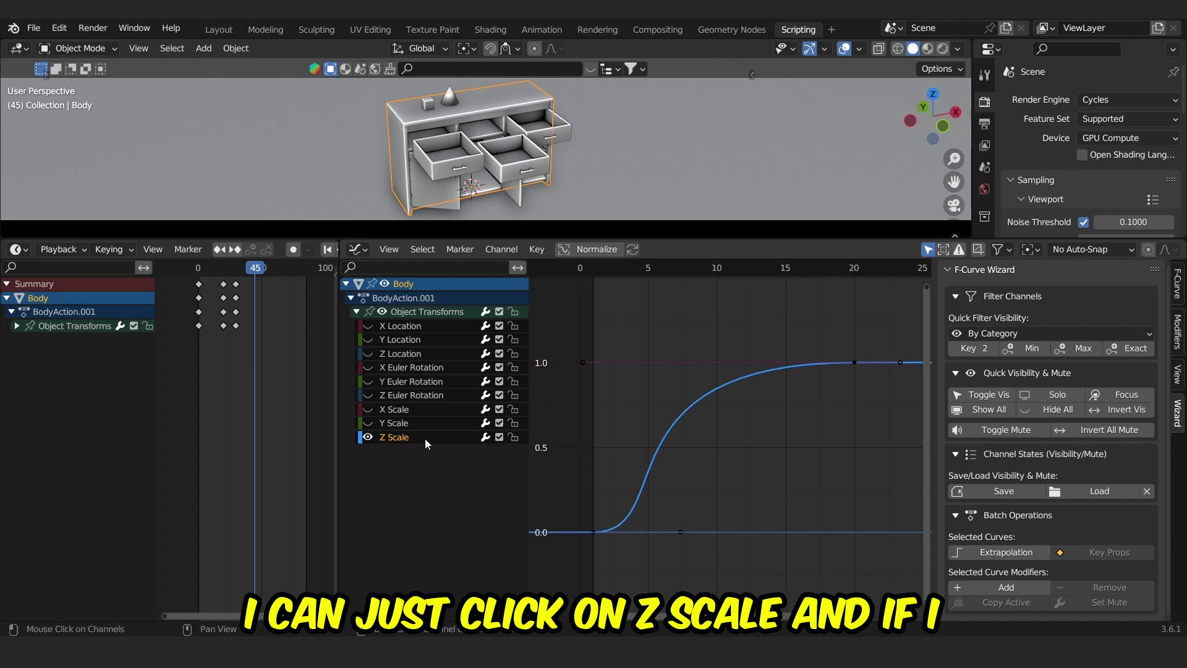
# Step: Set the Z Scale curve's extrapolation to Linear
pyautogui.click(1001, 552)
pyautogui.click(1022, 579)
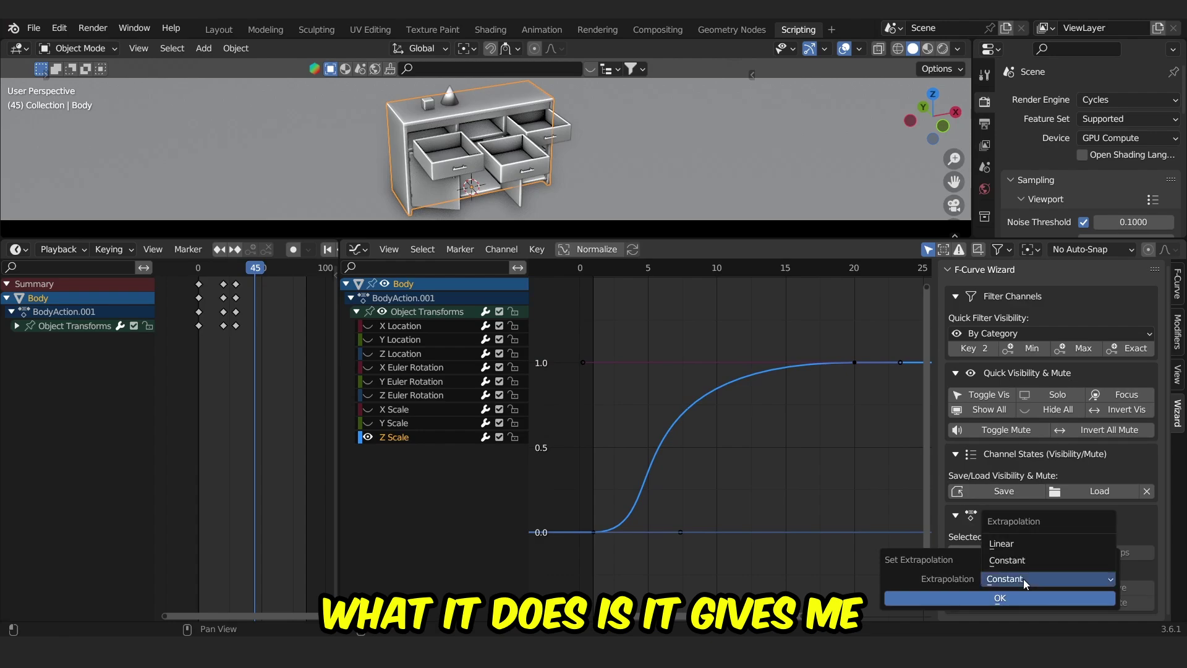
pyautogui.click(1008, 543)
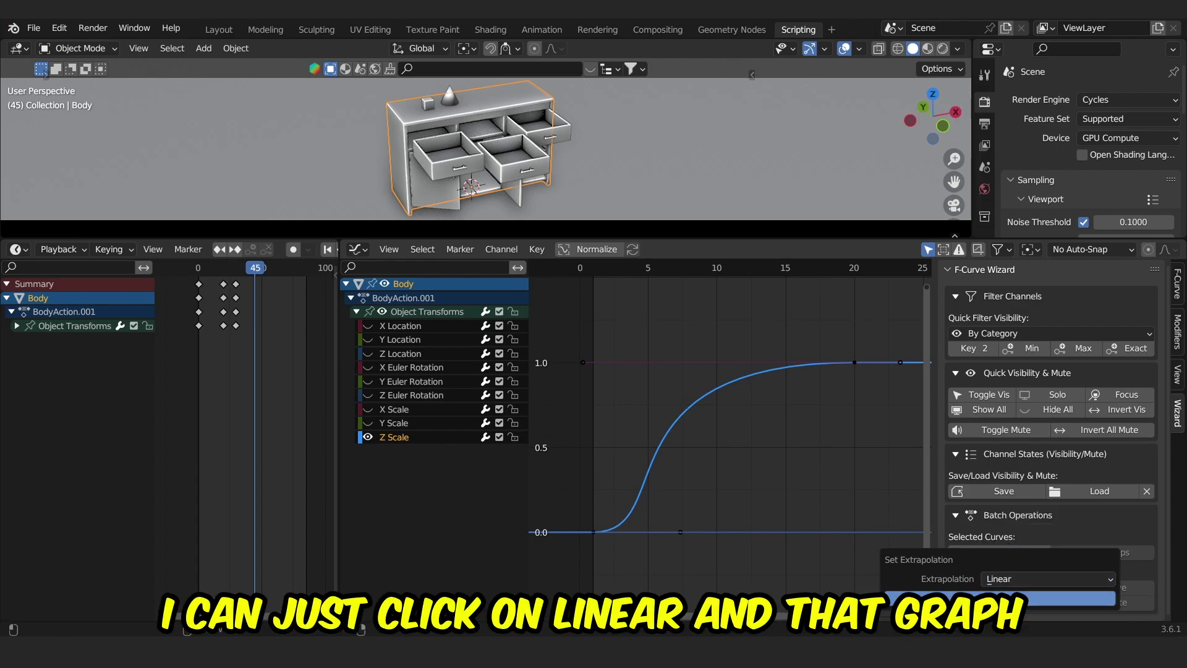
pyautogui.click(1000, 599)
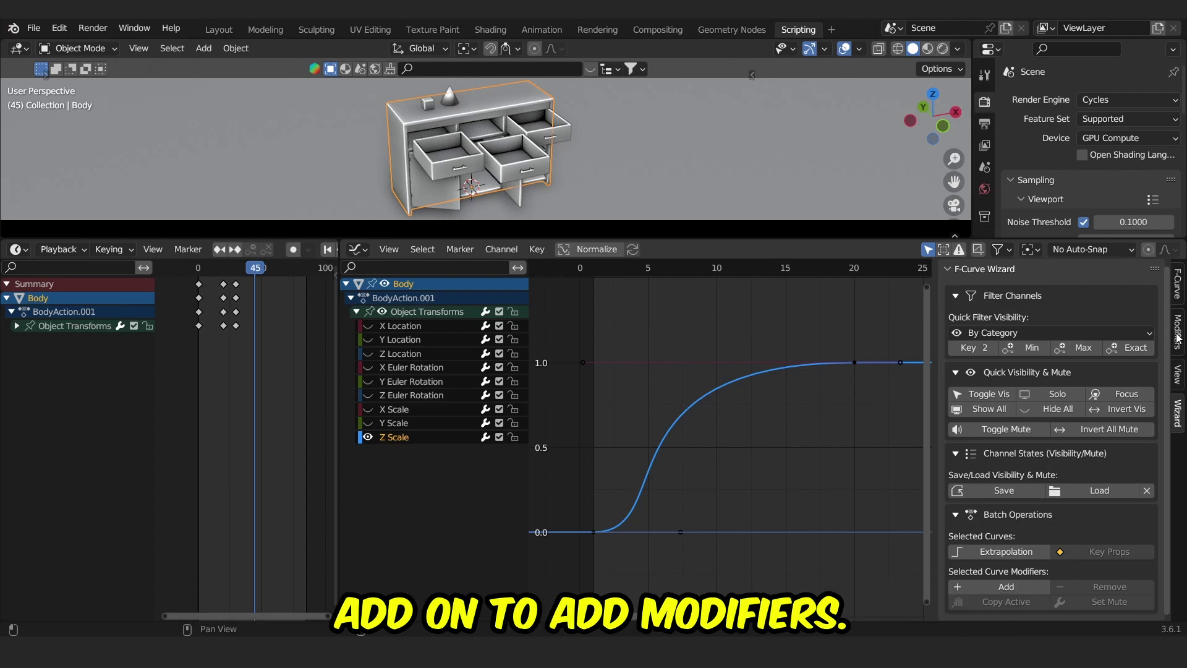
# Step: Add a Noise modifier to the selected Z Scale curve
pyautogui.click(1015, 587)
pyautogui.click(1041, 600)
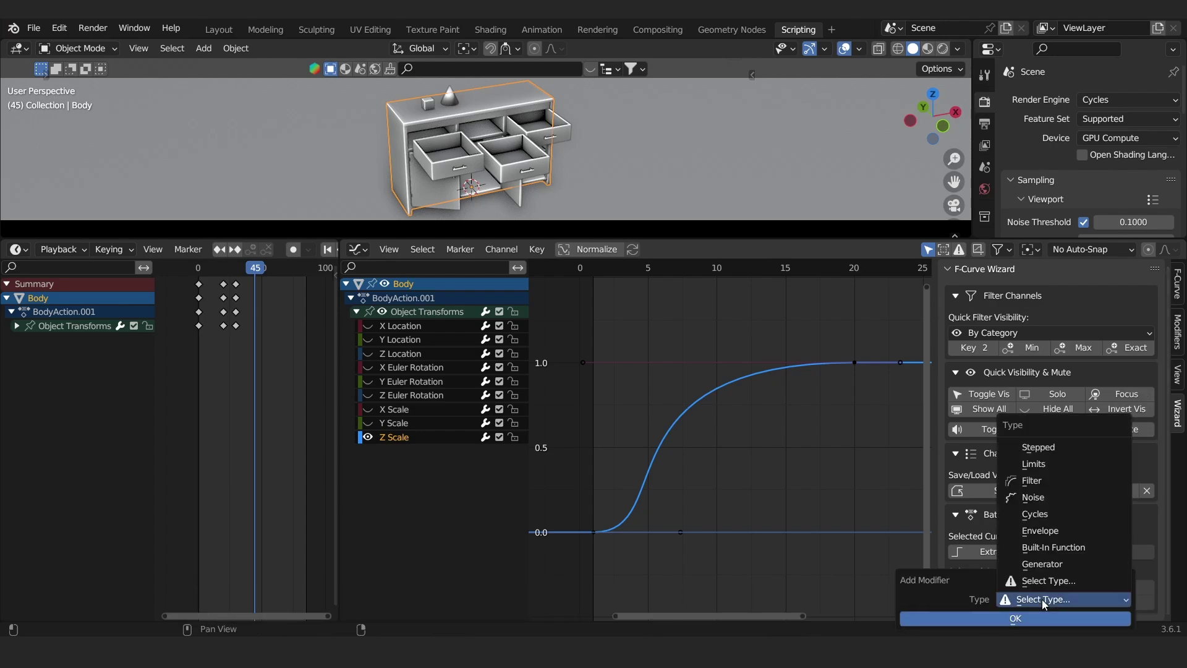
pyautogui.click(1047, 498)
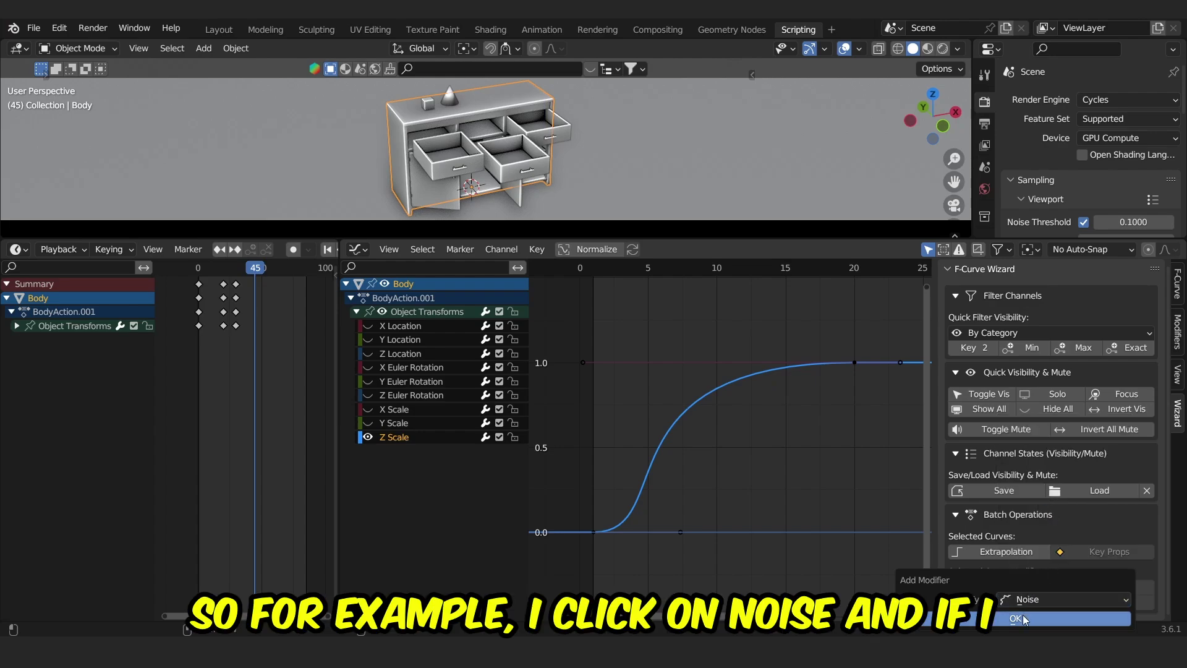
pyautogui.click(1023, 618)
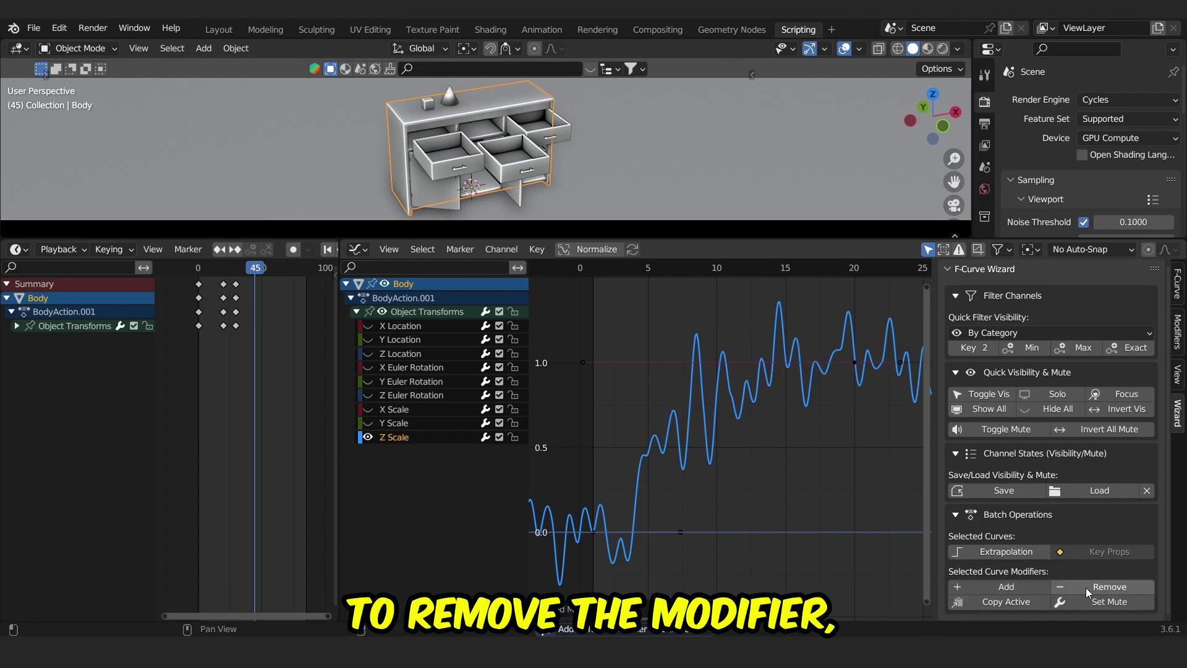
# Step: Remove the Noise modifier from the Z Scale curve
pyautogui.click(1085, 587)
pyautogui.click(1078, 603)
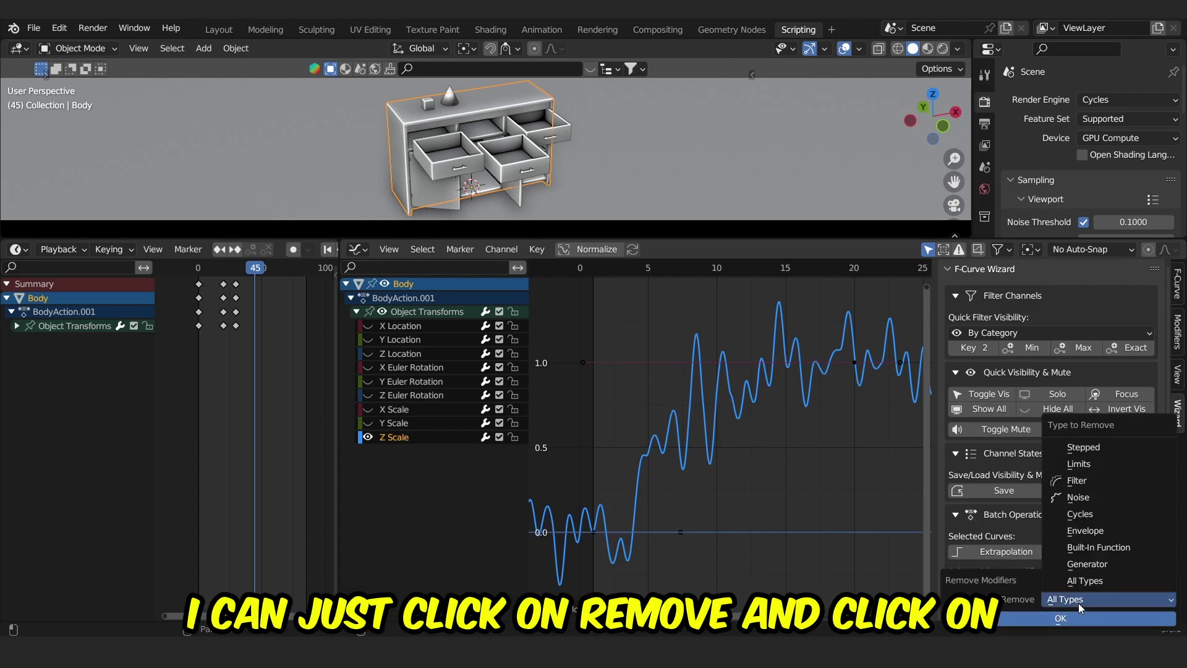
pyautogui.click(1071, 498)
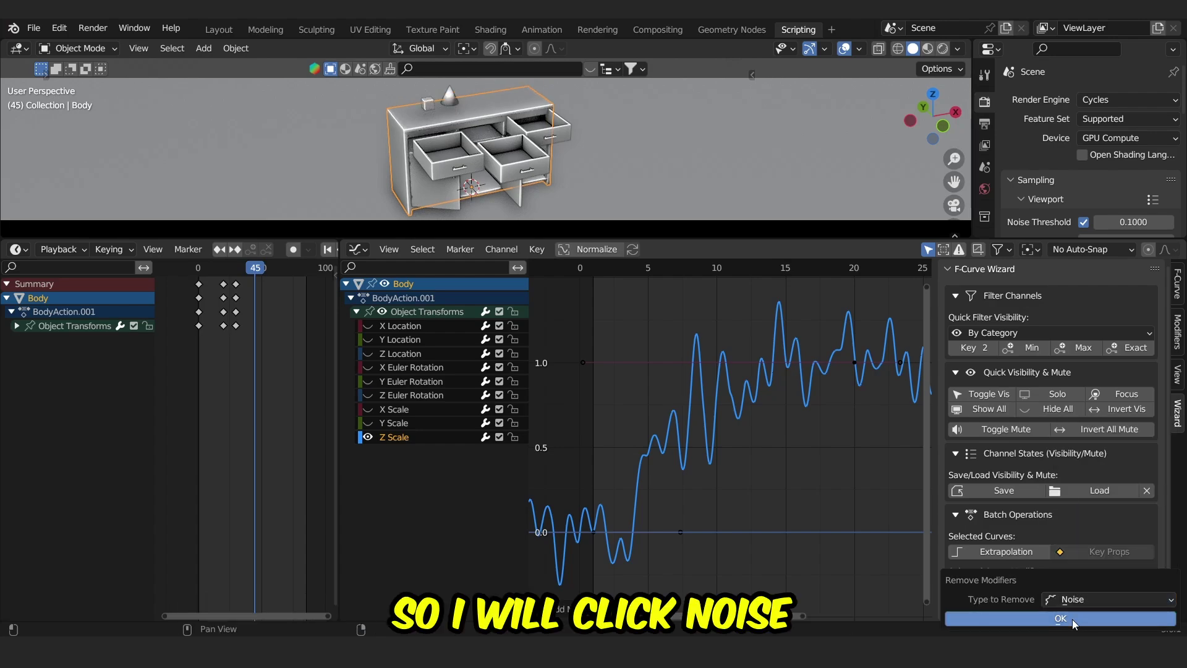
pyautogui.click(1071, 620)
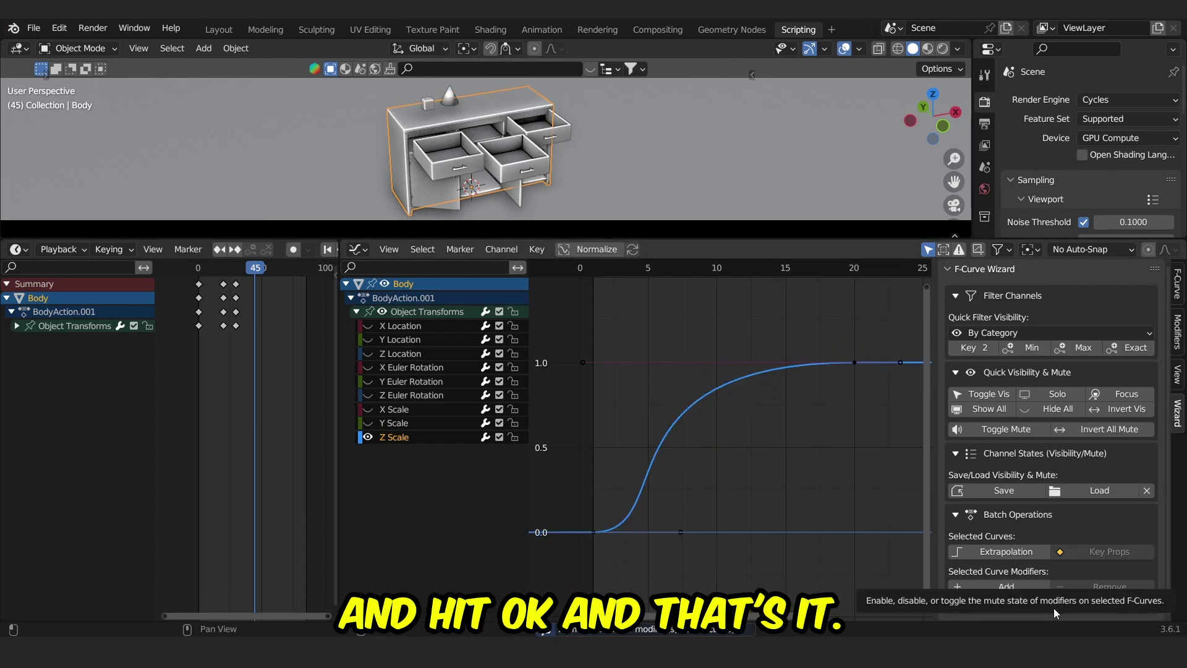